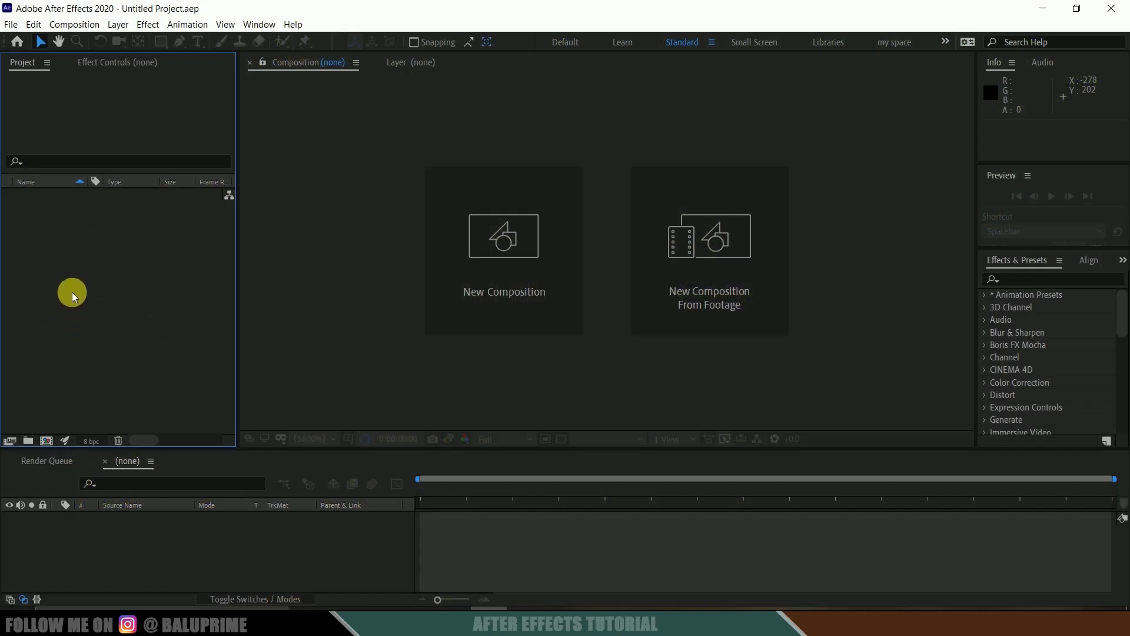
- Import footage.mp4 into the Project panel
{"action": "right_click", "coordinate": [70, 254]}
{"action": "mouse_move", "coordinate": [148, 320]}
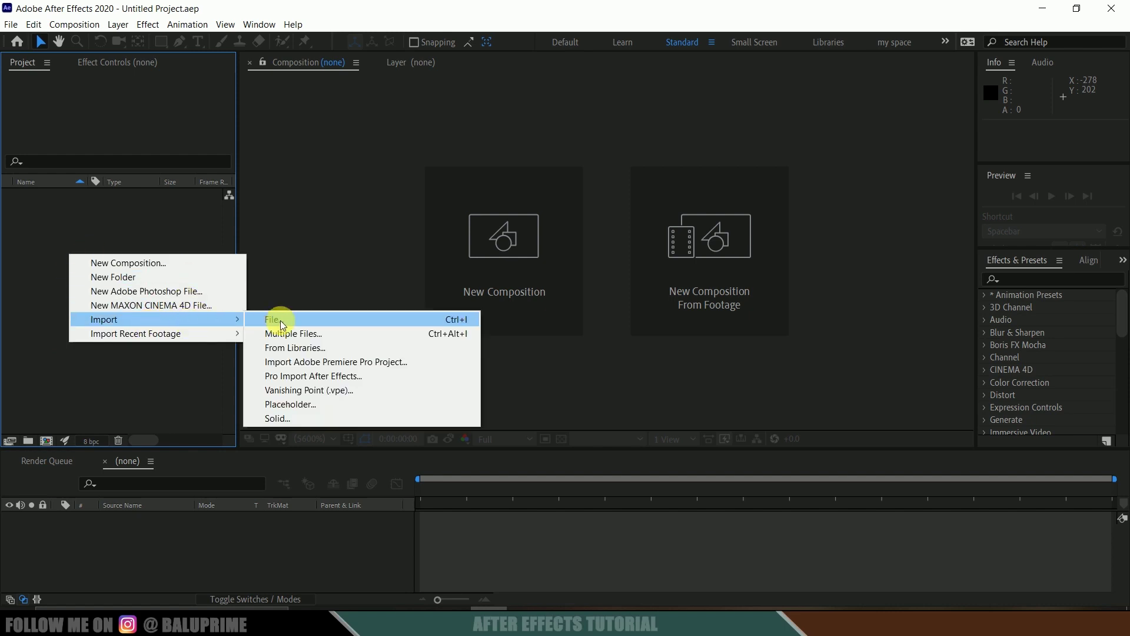
{"action": "left_click", "coordinate": [282, 323]}
{"action": "left_click", "coordinate": [827, 251]}
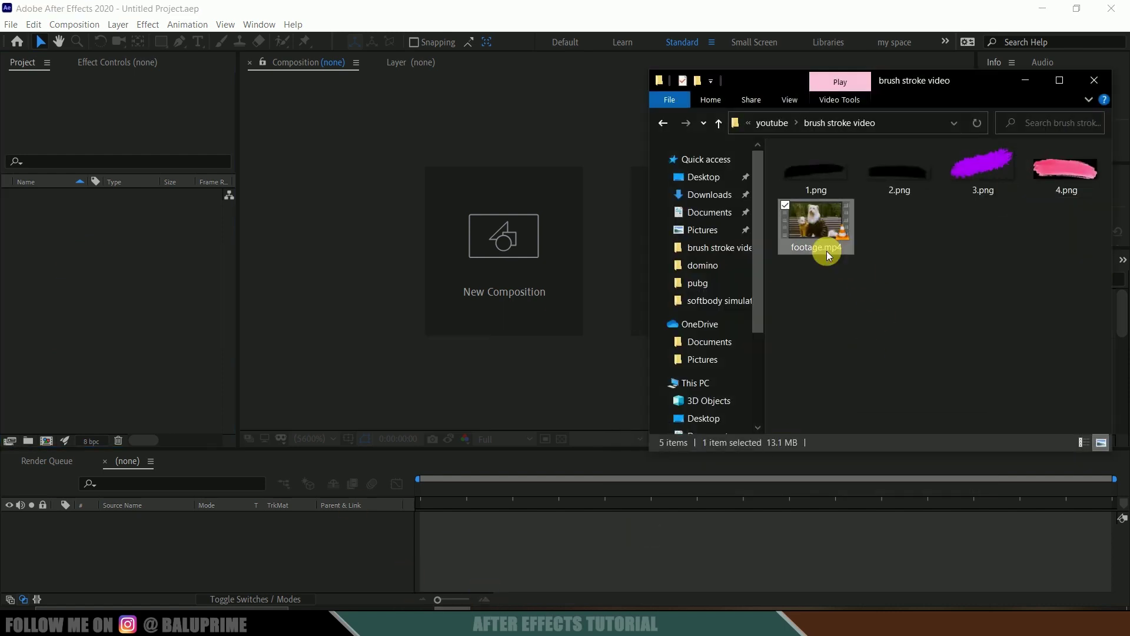
{"action": "left_click_drag", "start_coordinate": [827, 251], "coordinate": [115, 291]}
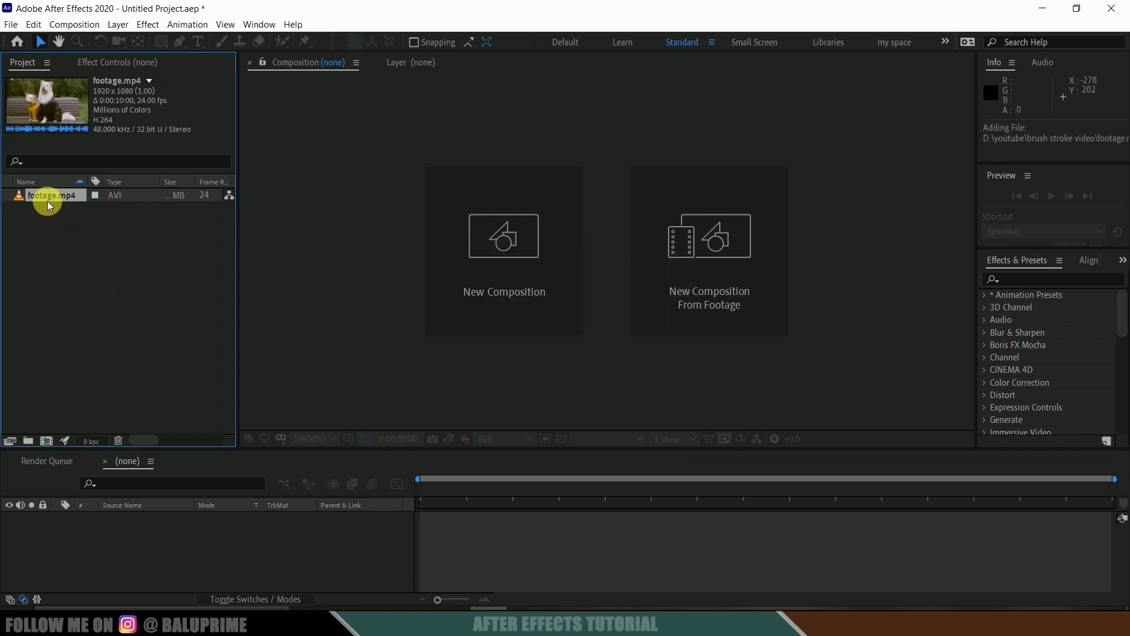
- Create a 1920×1080, 24 fps composition named footage from footage.mp4 and preview it
{"action": "left_click_drag", "start_coordinate": [47, 201], "coordinate": [67, 372]}
{"action": "left_click_drag", "start_coordinate": [49, 422], "coordinate": [46, 444]}
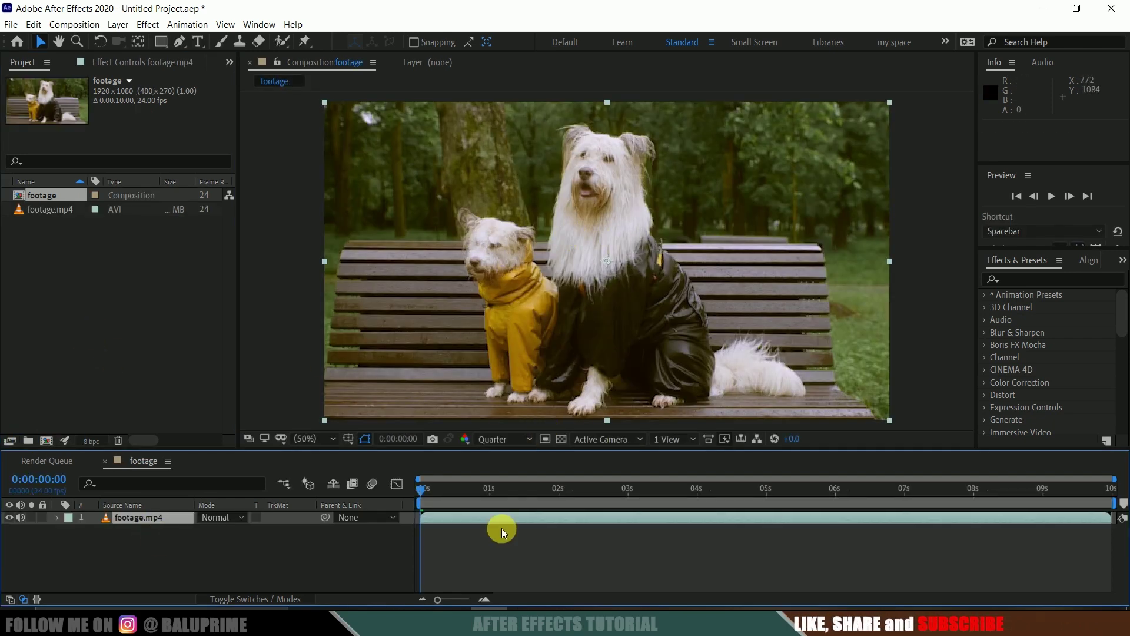
{"action": "key", "text": "space"}
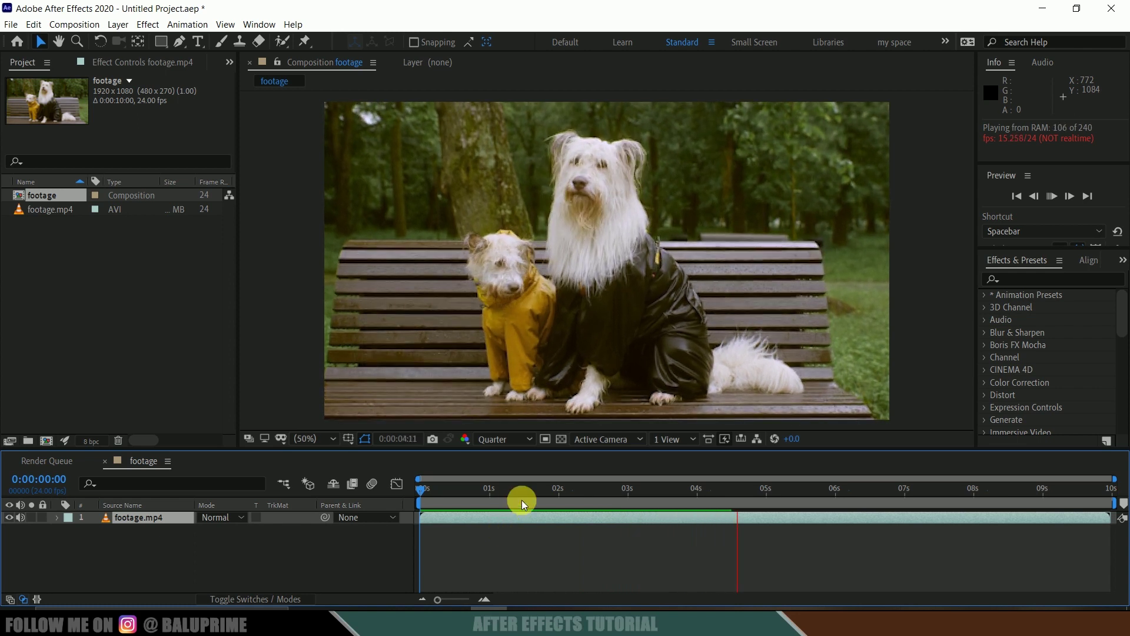
{"action": "key", "text": "space"}
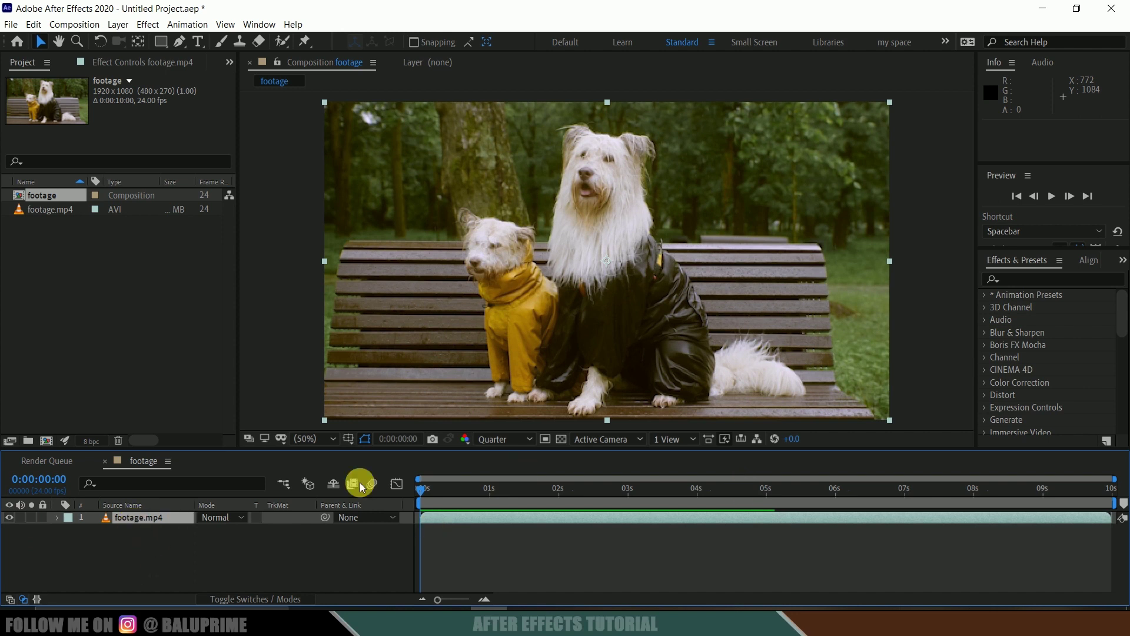
- Pre-compose the footage.mp4 layer as 'vid', moving all attributes into it
{"action": "right_click", "coordinate": [125, 517]}
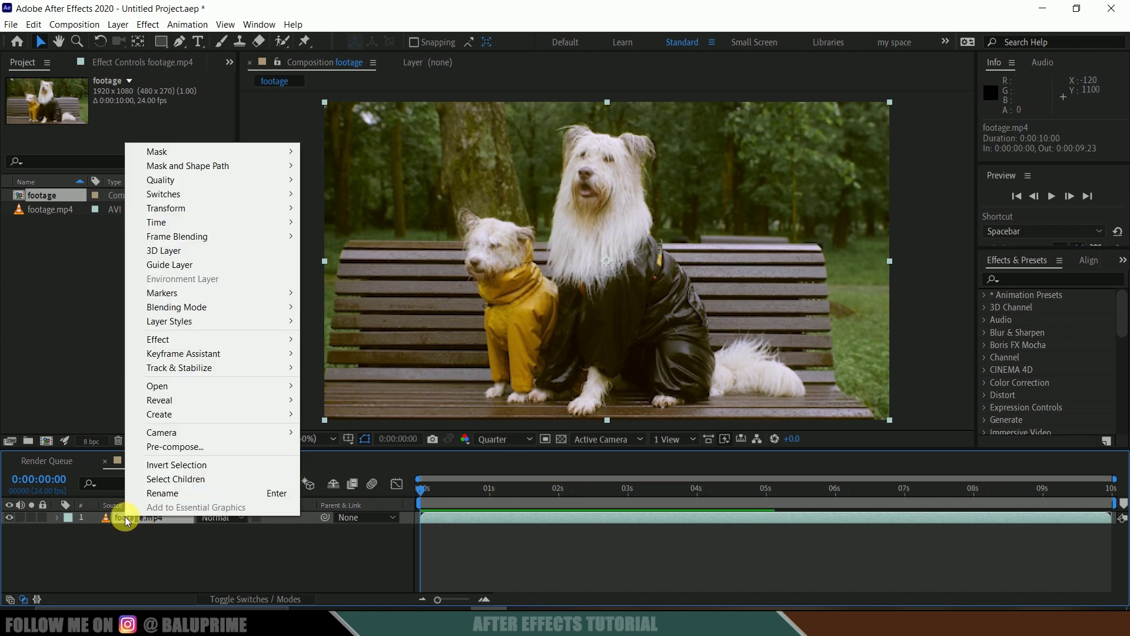
{"action": "left_click", "coordinate": [190, 446]}
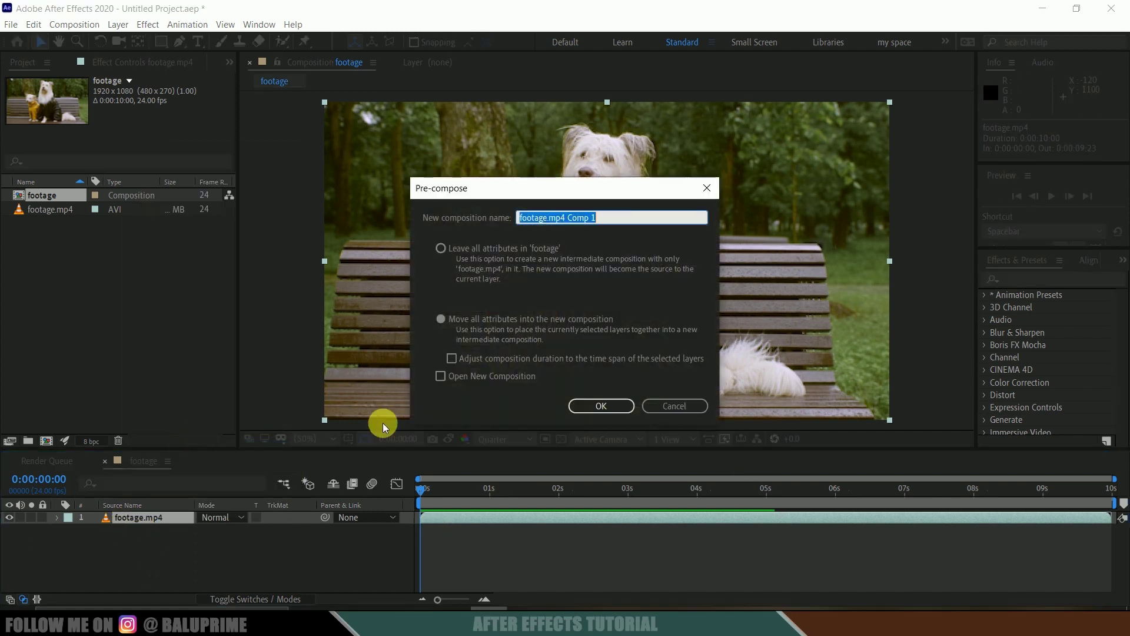
{"action": "left_click", "coordinate": [446, 317]}
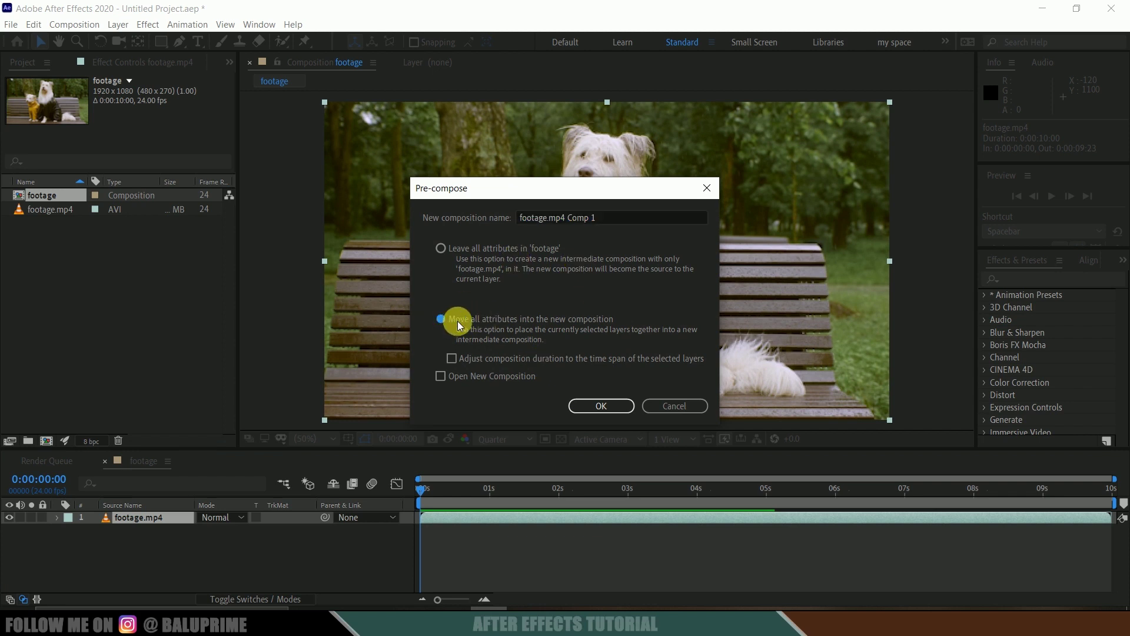
{"action": "left_click_drag", "start_coordinate": [653, 217], "coordinate": [362, 217]}
{"action": "type", "text": "vid"}
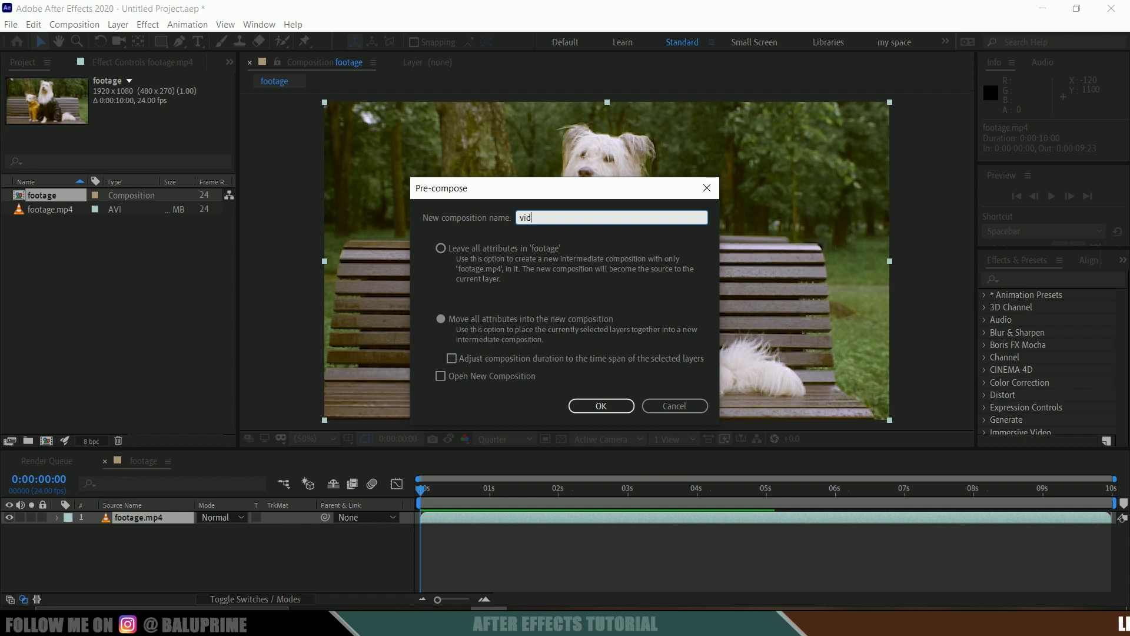
{"action": "left_click", "coordinate": [607, 407]}
- Open the vid precomp, check footage.mp4 by toggling its visibility, and return to footage
{"action": "left_click", "coordinate": [183, 549]}
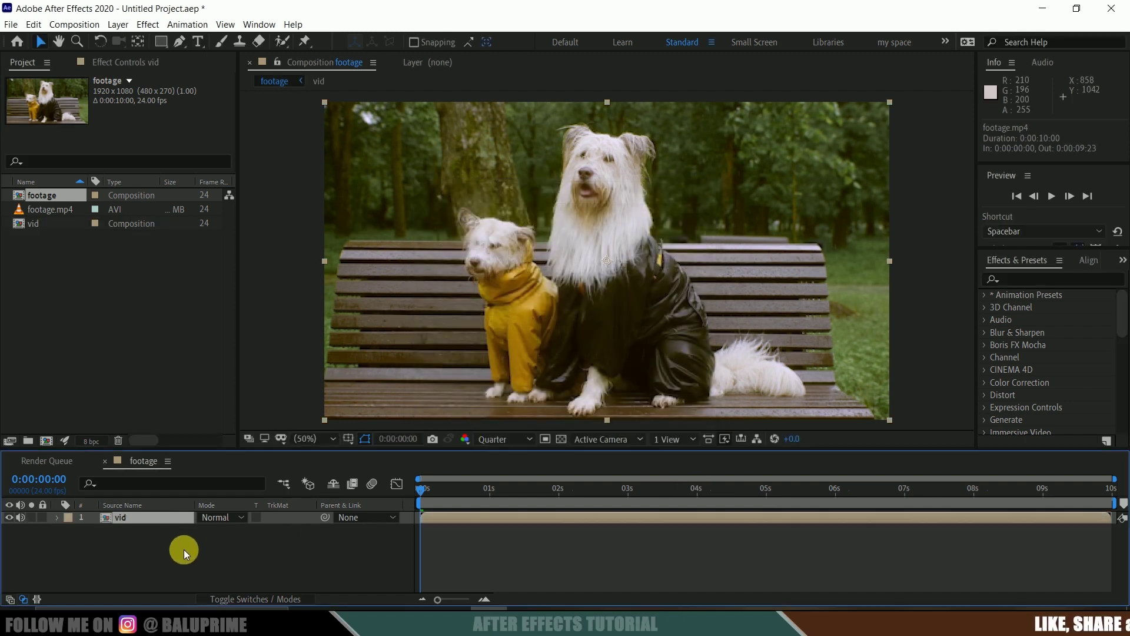
{"action": "left_click", "coordinate": [122, 516]}
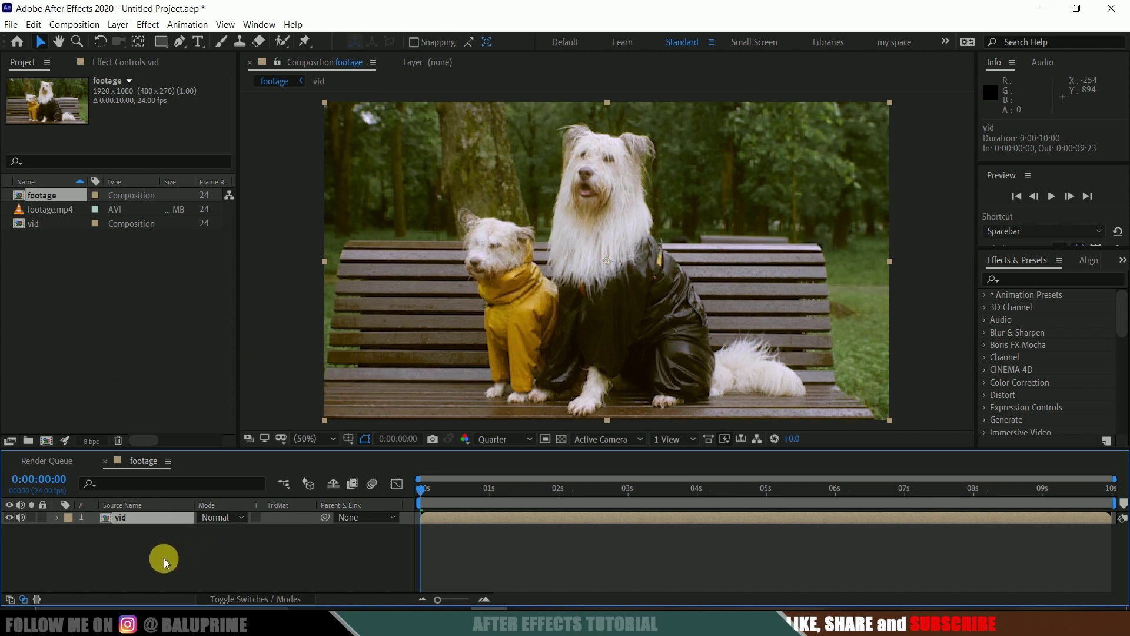
{"action": "double_click", "coordinate": [139, 518]}
{"action": "left_click", "coordinate": [150, 521]}
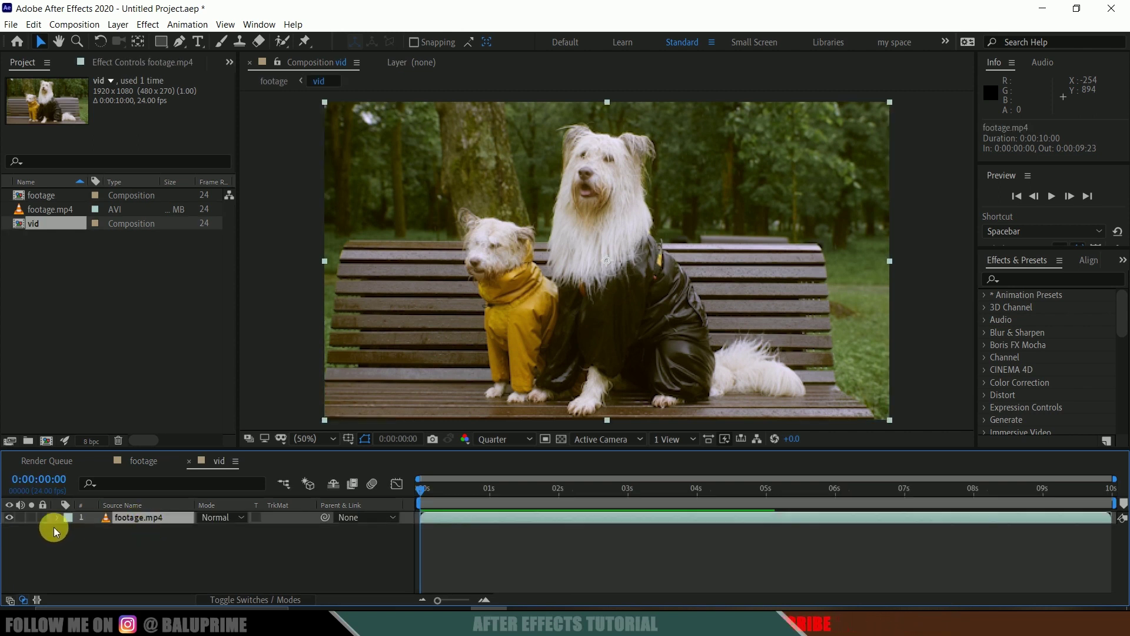
{"action": "left_click", "coordinate": [10, 518]}
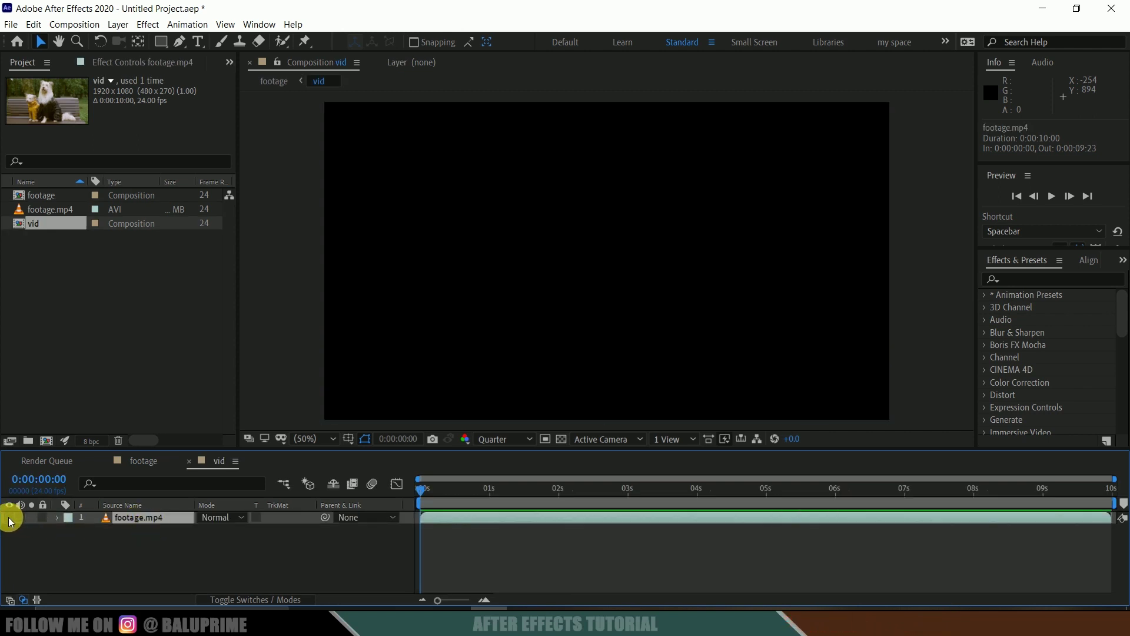
{"action": "left_click", "coordinate": [10, 519]}
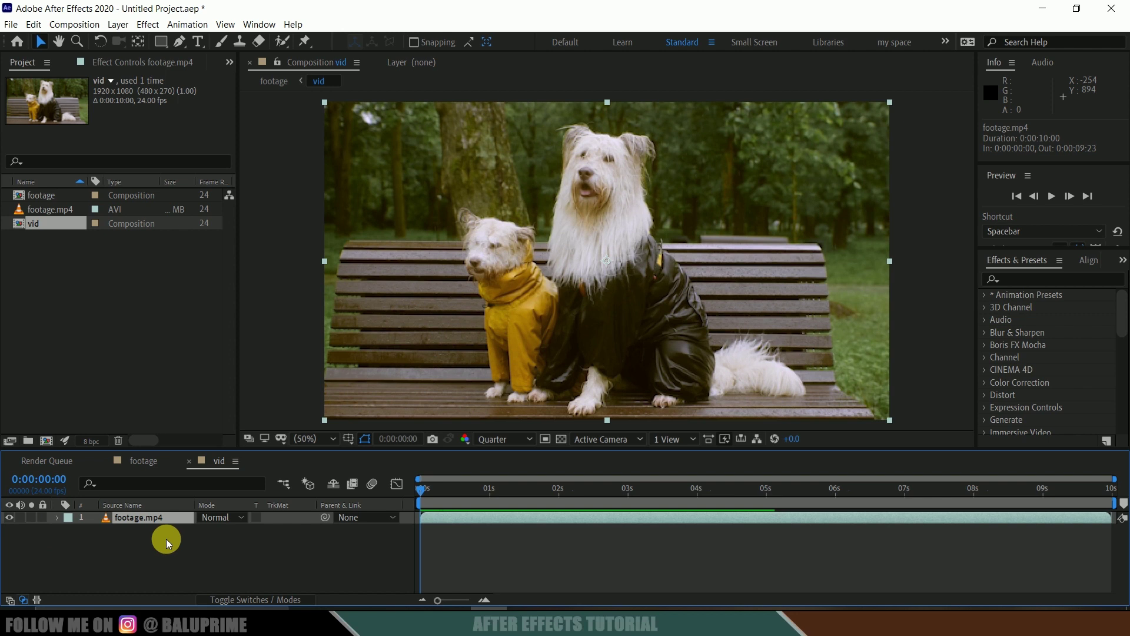
{"action": "left_click", "coordinate": [144, 463]}
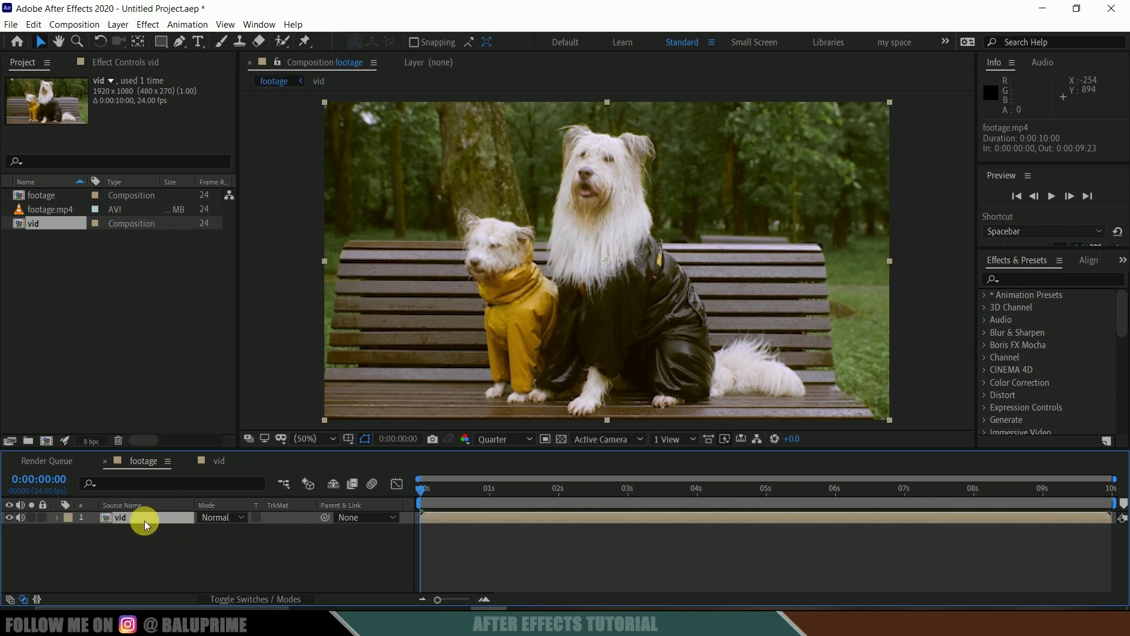
{"action": "left_click", "coordinate": [190, 461]}
- Import the four brush-stroke images 1.png–4.png into the project
{"action": "key", "text": "alt+Tab"}
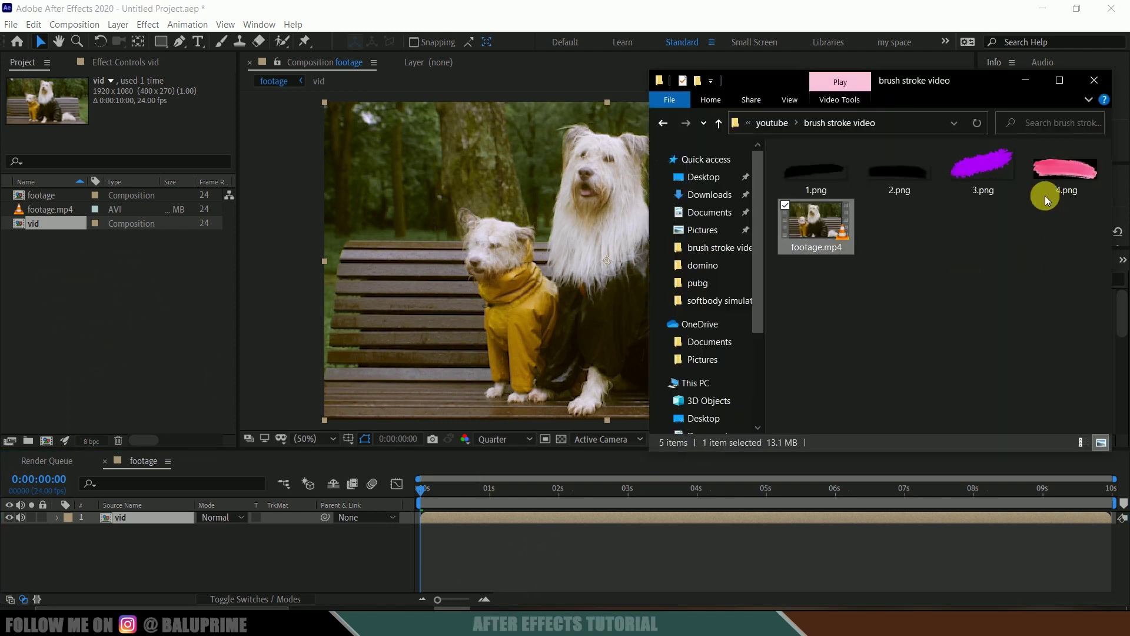
{"action": "left_click", "coordinate": [1085, 191]}
{"action": "left_click", "coordinate": [952, 189], "text": "shift"}
{"action": "left_click", "coordinate": [830, 185], "text": "shift"}
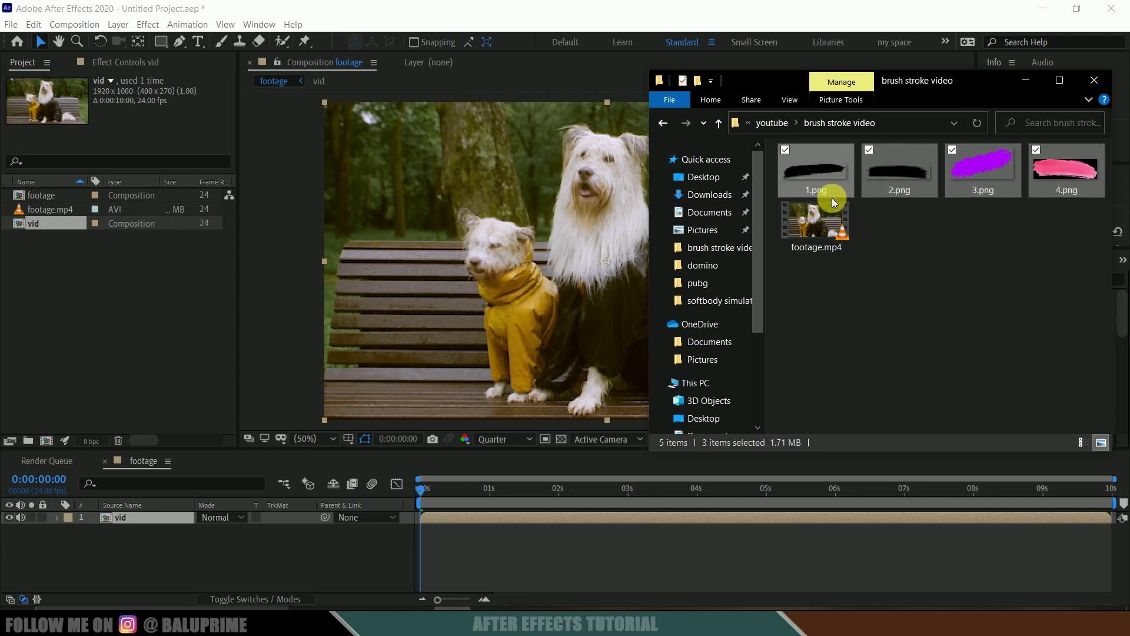
{"action": "left_click_drag", "start_coordinate": [833, 198], "coordinate": [93, 337]}
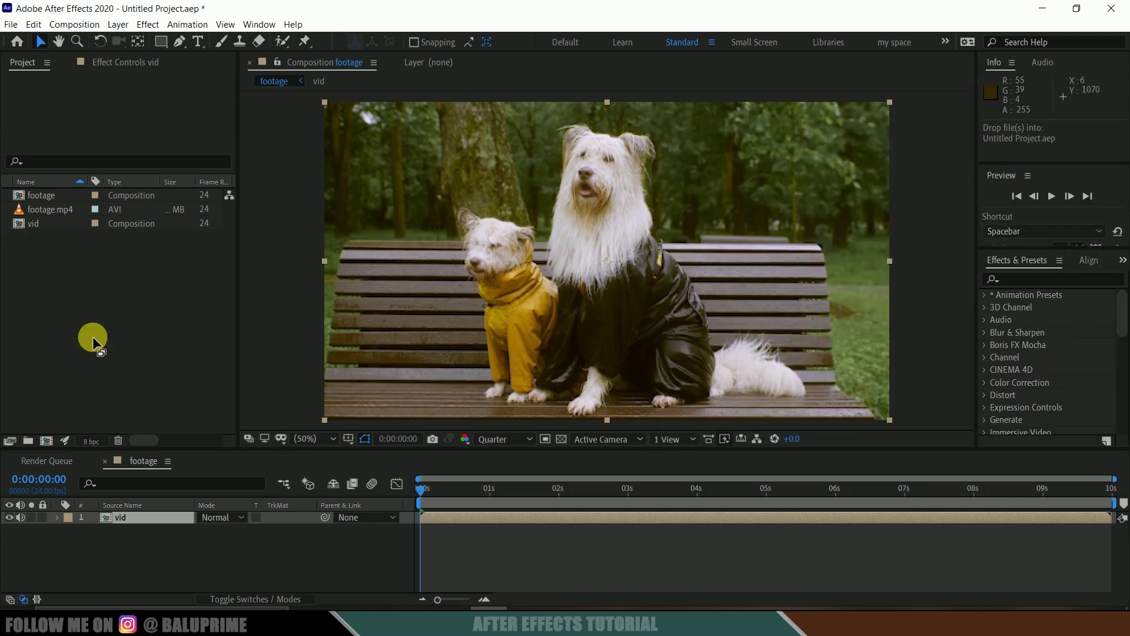
- Place 1.png in the footage composition as a layer above vid
{"action": "left_click", "coordinate": [116, 375]}
{"action": "left_click", "coordinate": [43, 196]}
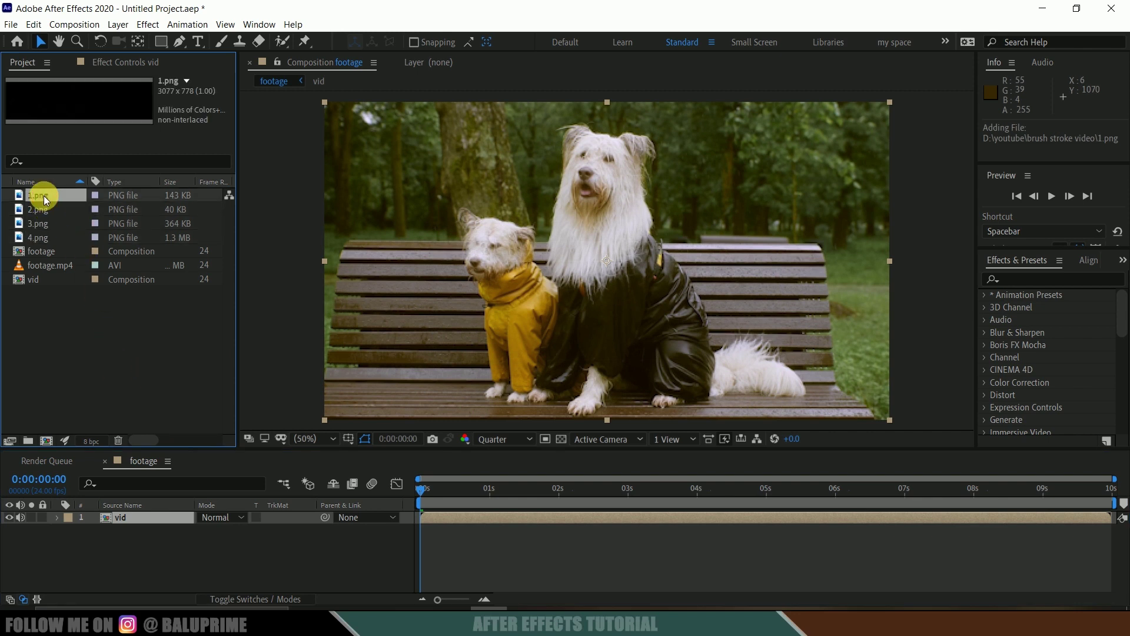
{"action": "left_click_drag", "start_coordinate": [43, 195], "coordinate": [126, 516]}
{"action": "left_click_drag", "start_coordinate": [581, 254], "coordinate": [593, 222]}
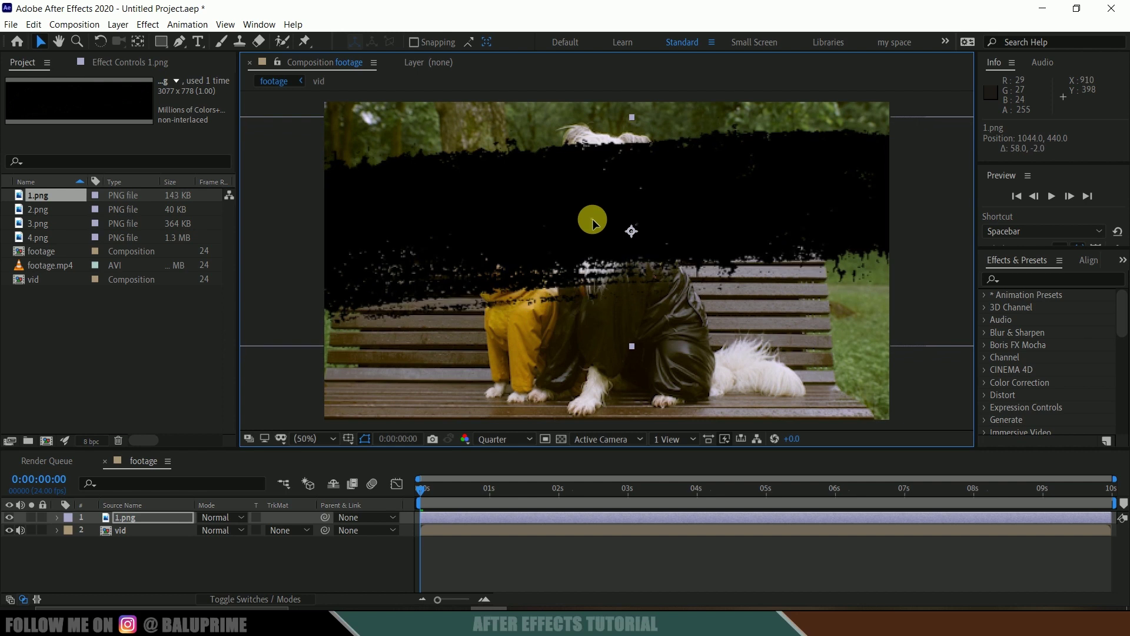
- Rotate the 1.png brush stroke layer to -6°
{"action": "left_click", "coordinate": [121, 519]}
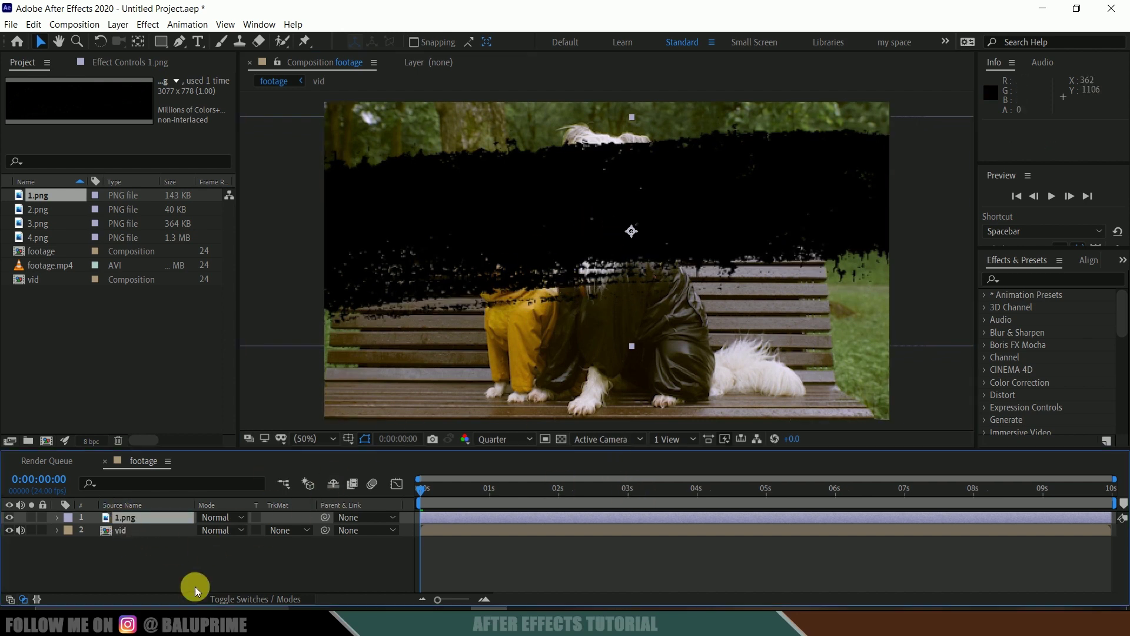
{"action": "key", "text": "r"}
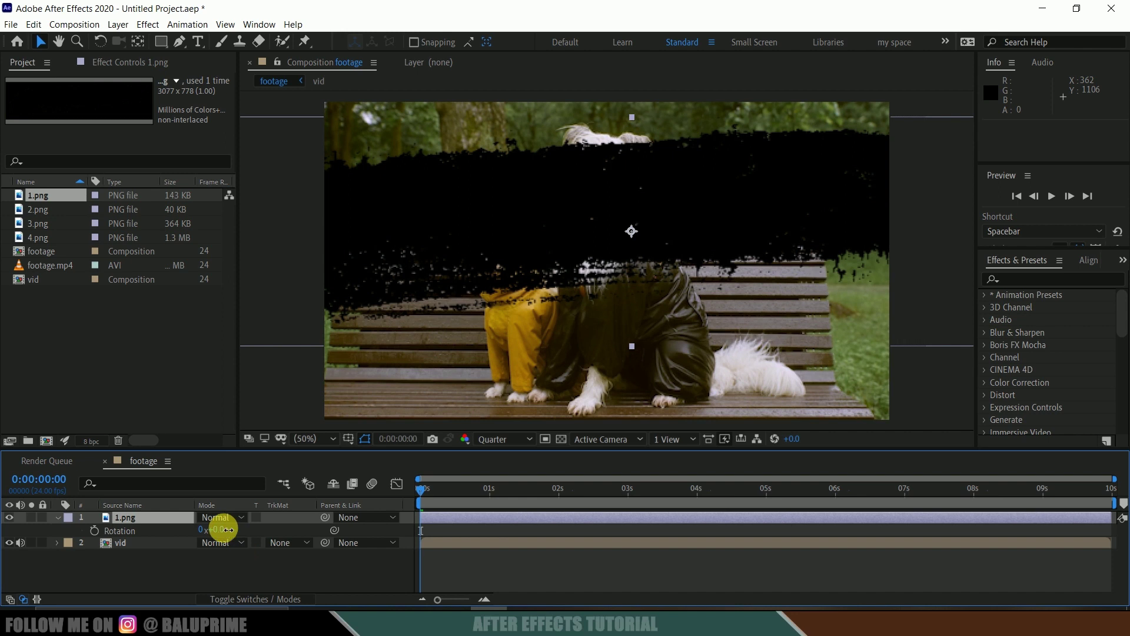
{"action": "left_click_drag", "start_coordinate": [228, 530], "coordinate": [224, 530]}
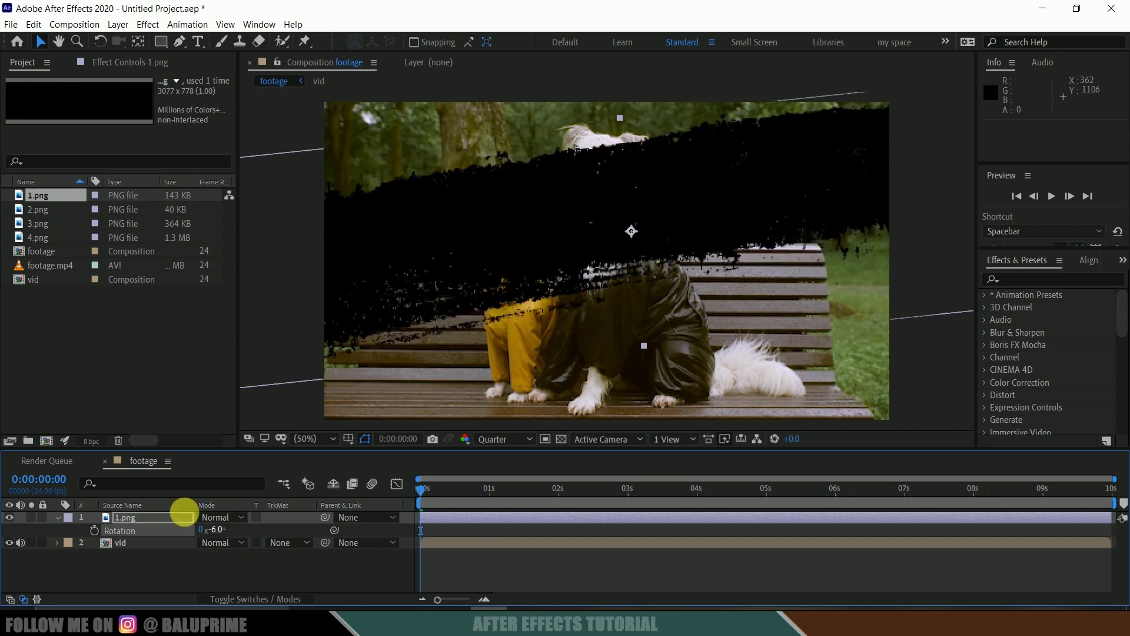
{"action": "left_click", "coordinate": [147, 517]}
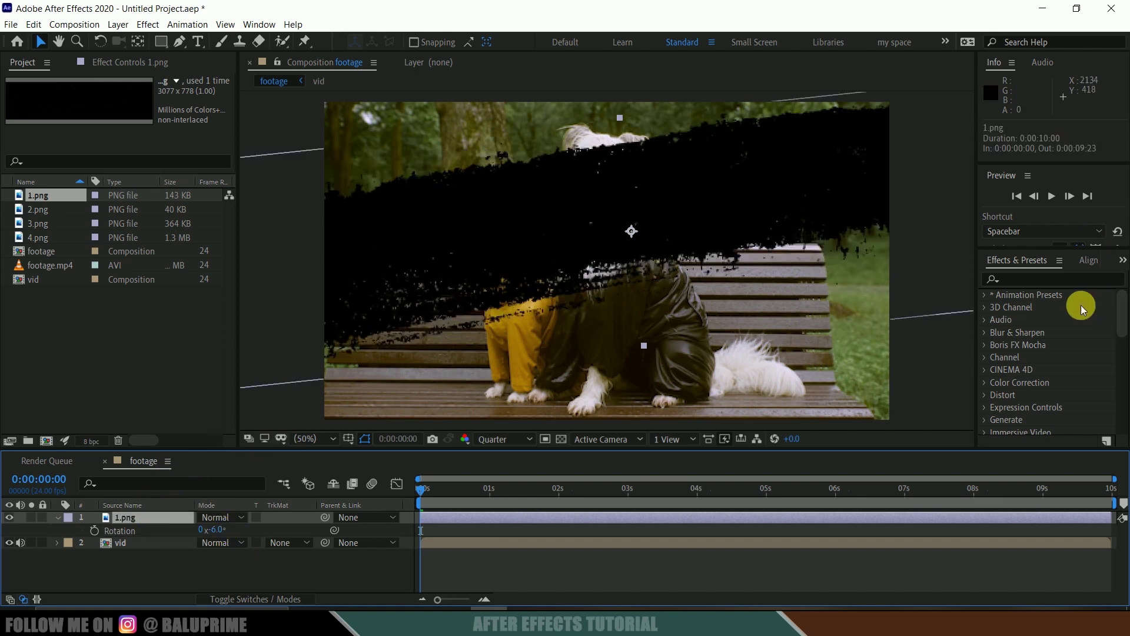
- Filter Effects & Presets by 'linear' to find Linear Wipe
{"action": "left_click", "coordinate": [1024, 282]}
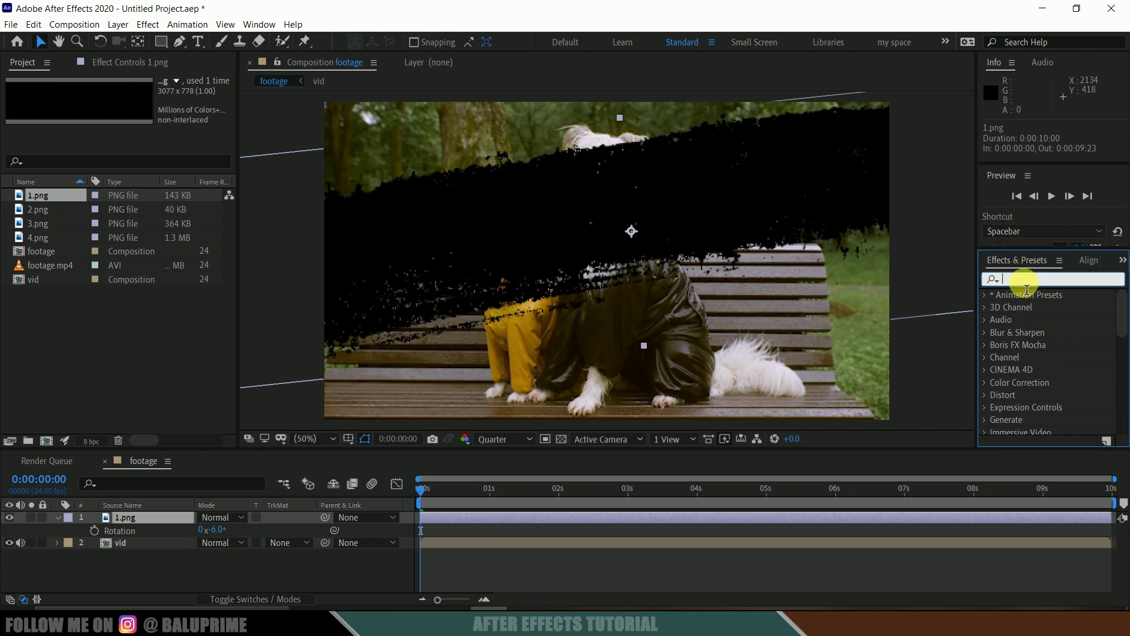
{"action": "left_click", "coordinate": [257, 24]}
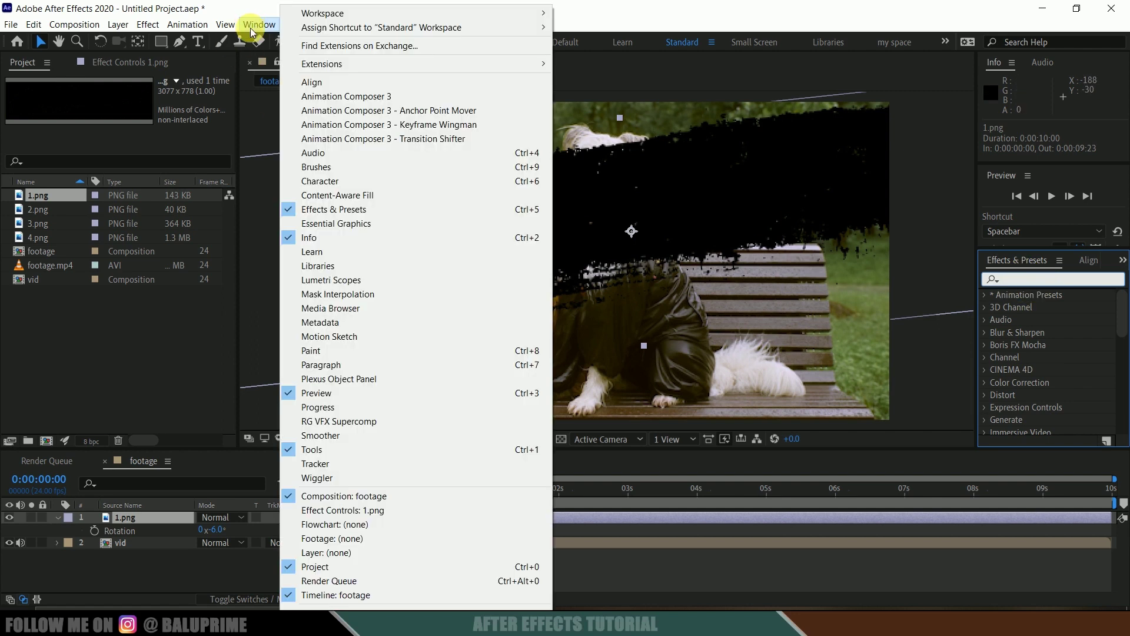
{"action": "left_click", "coordinate": [1027, 286]}
{"action": "type", "text": "line"}
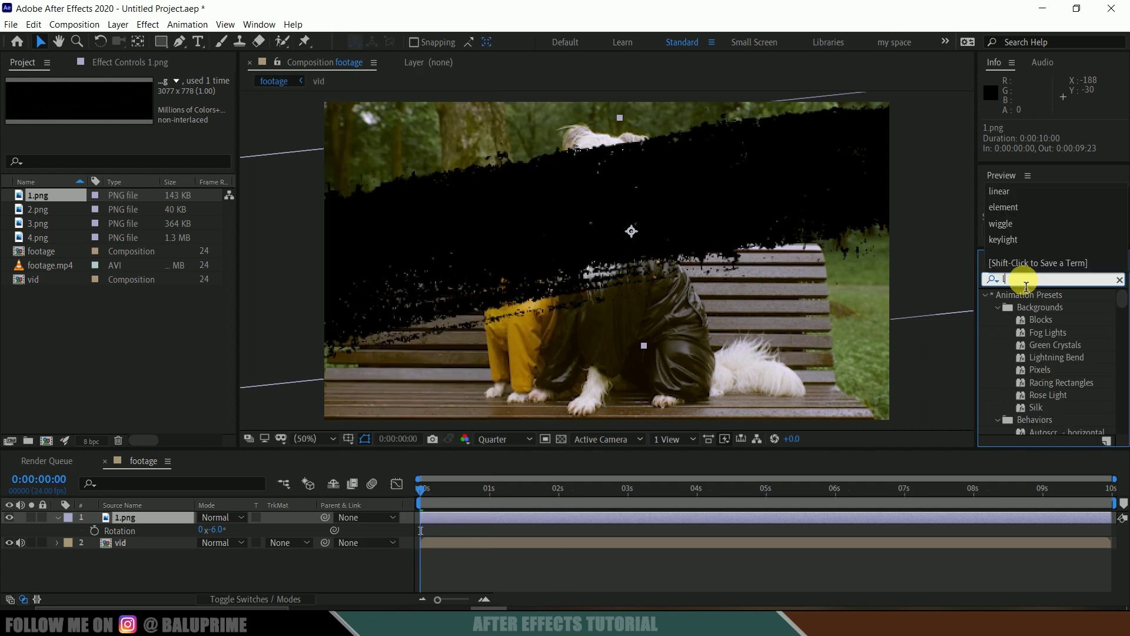
{"action": "type", "text": "ar"}
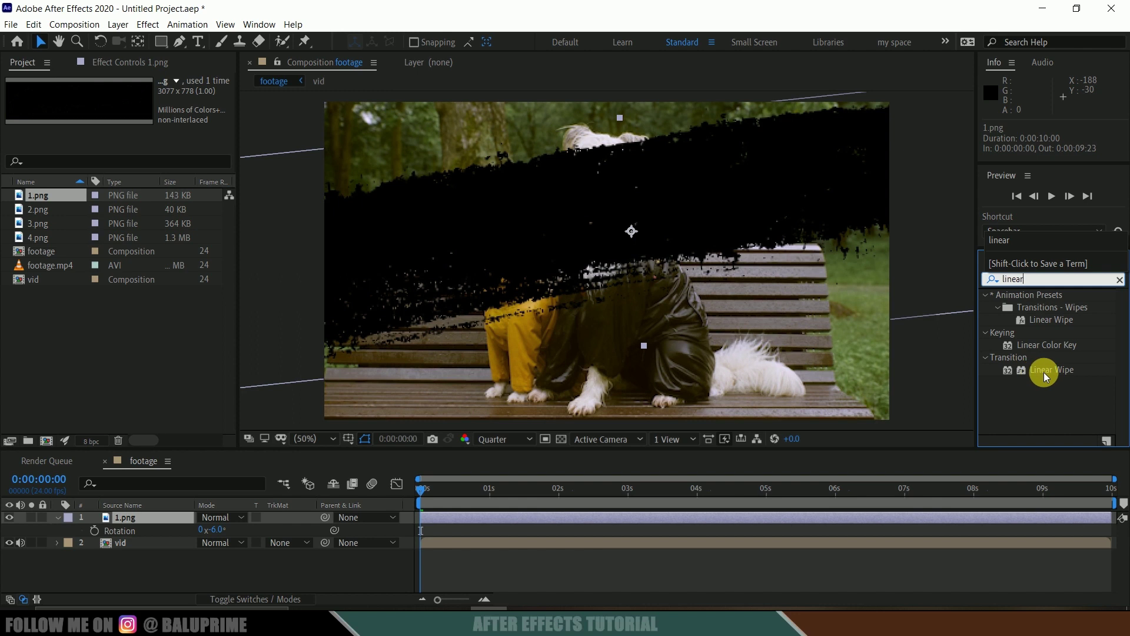
- Apply the Linear Wipe effect to the 1.png layer
{"action": "left_click", "coordinate": [1014, 370]}
{"action": "left_click_drag", "start_coordinate": [1053, 373], "coordinate": [143, 518]}
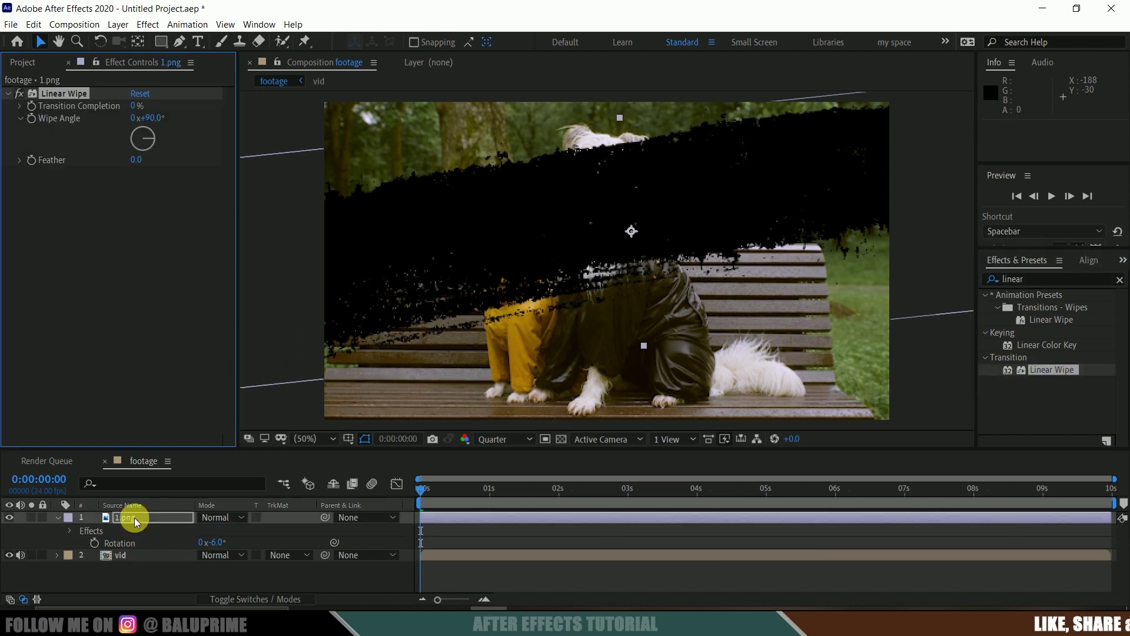
{"action": "left_click_drag", "start_coordinate": [426, 483], "coordinate": [434, 486]}
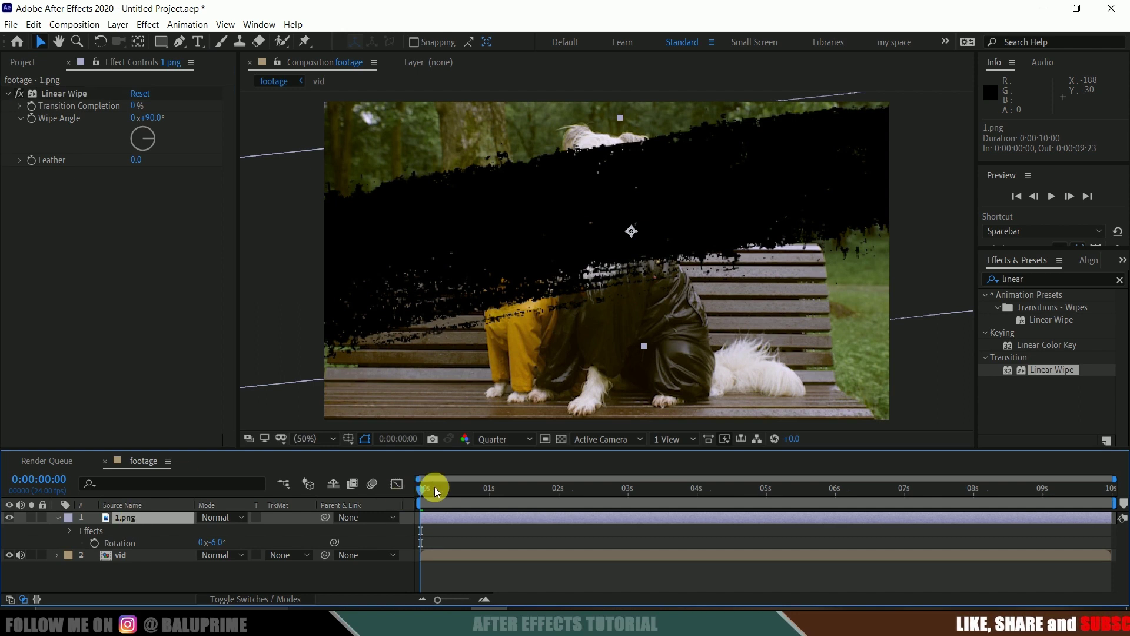
{"action": "key", "text": "Home"}
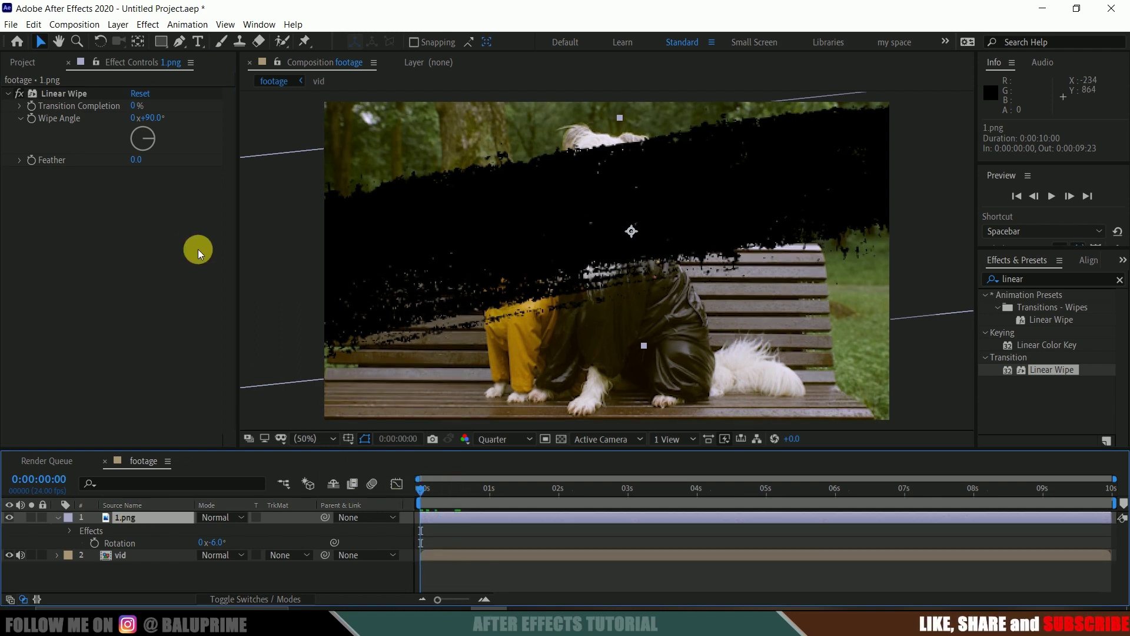
- Keyframe Transition Completion from 100% at frame 0 to 0% at 20 frames
{"action": "left_click", "coordinate": [33, 108]}
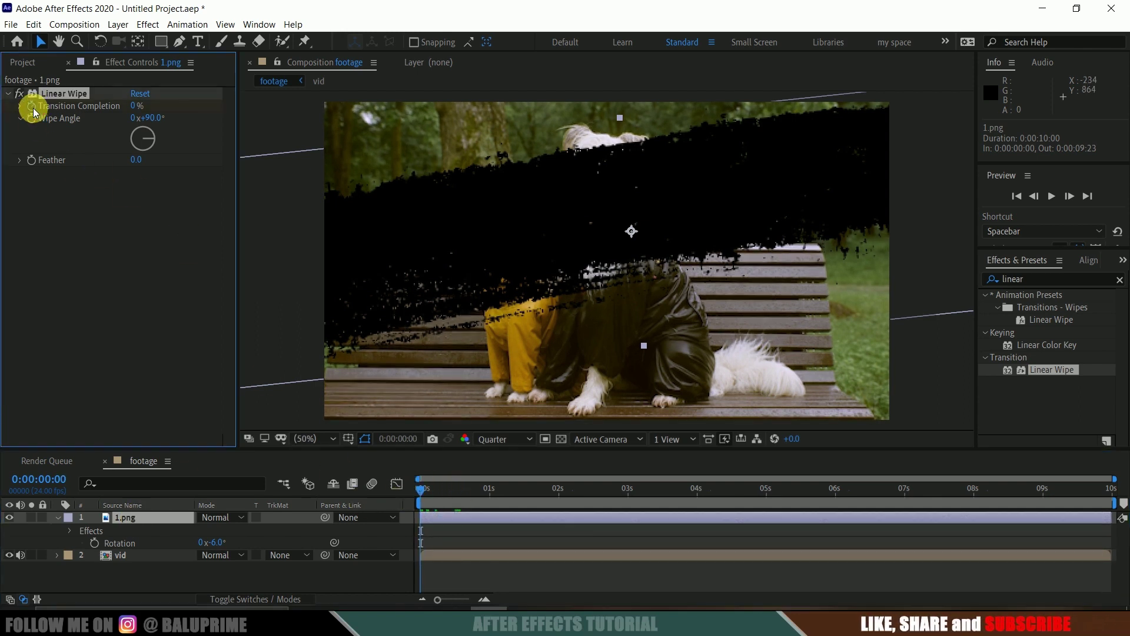
{"action": "left_click", "coordinate": [136, 106]}
{"action": "left_click_drag", "start_coordinate": [135, 107], "coordinate": [231, 106]}
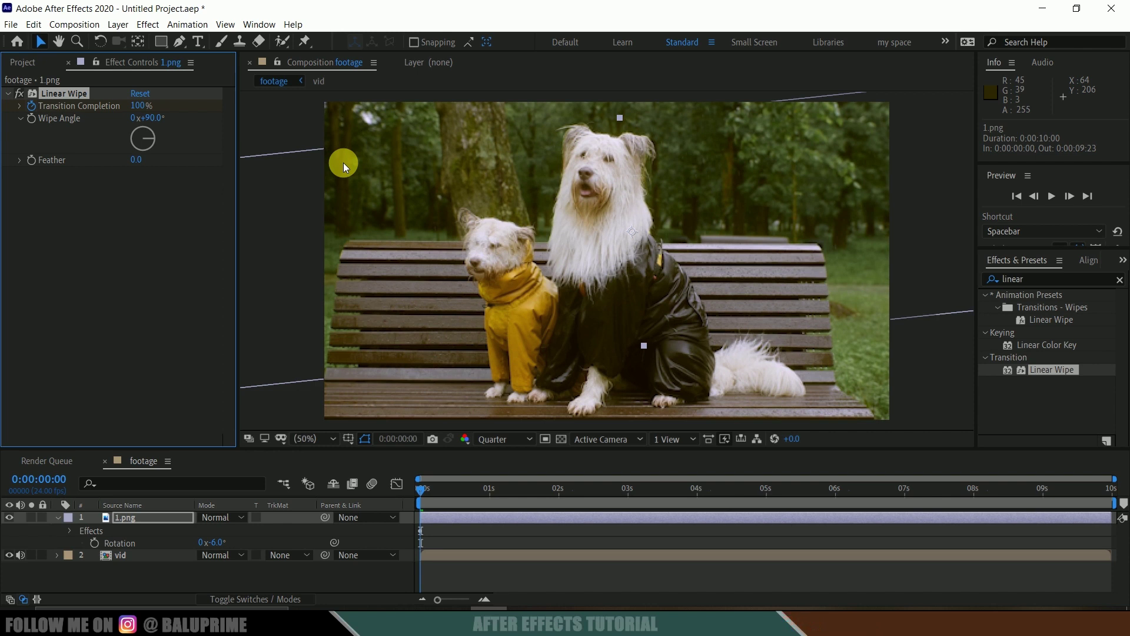
{"action": "key", "text": "space"}
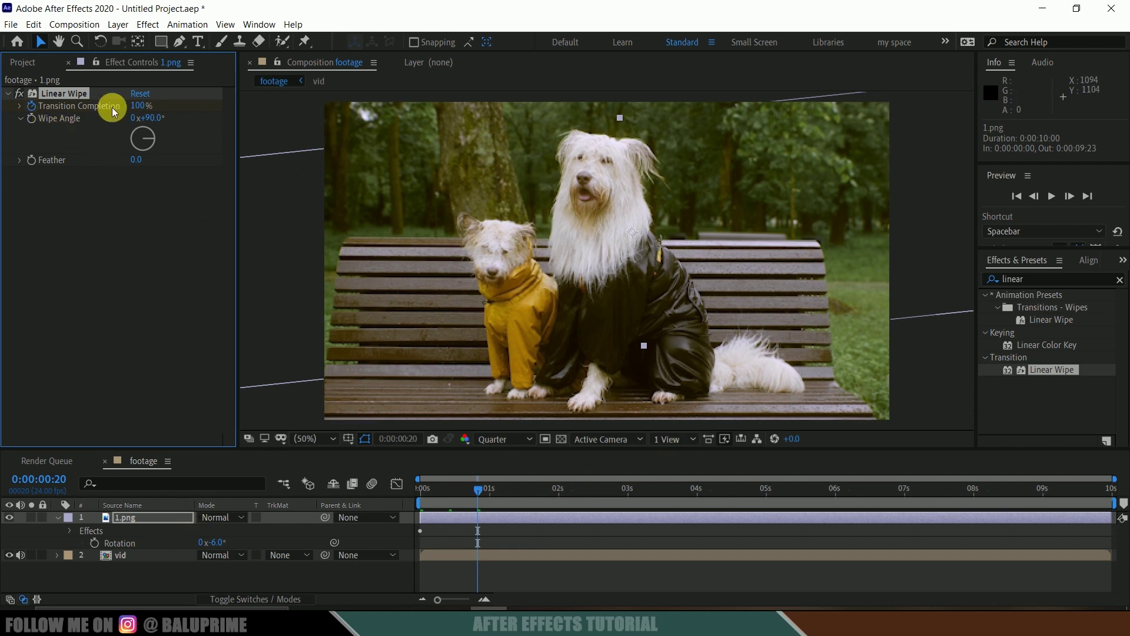
{"action": "left_click_drag", "start_coordinate": [135, 106], "coordinate": [4, 120]}
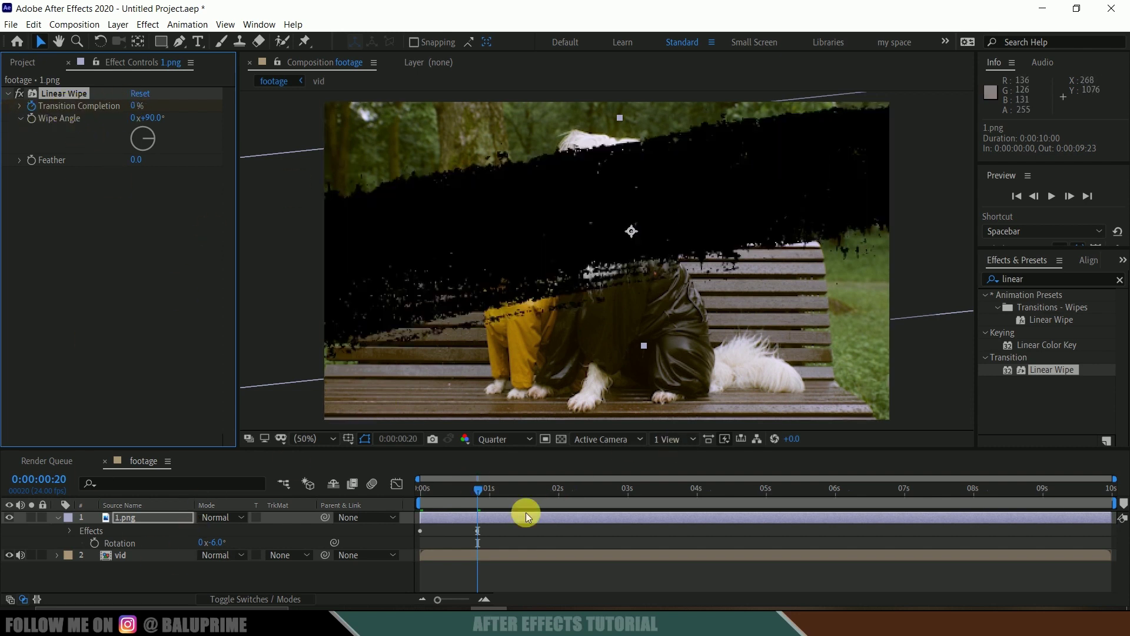
- Preview the wipe and apply Easy Ease (F9) to both Transition Completion keyframes
{"action": "left_click_drag", "start_coordinate": [461, 491], "coordinate": [342, 497]}
{"action": "key", "text": "space"}
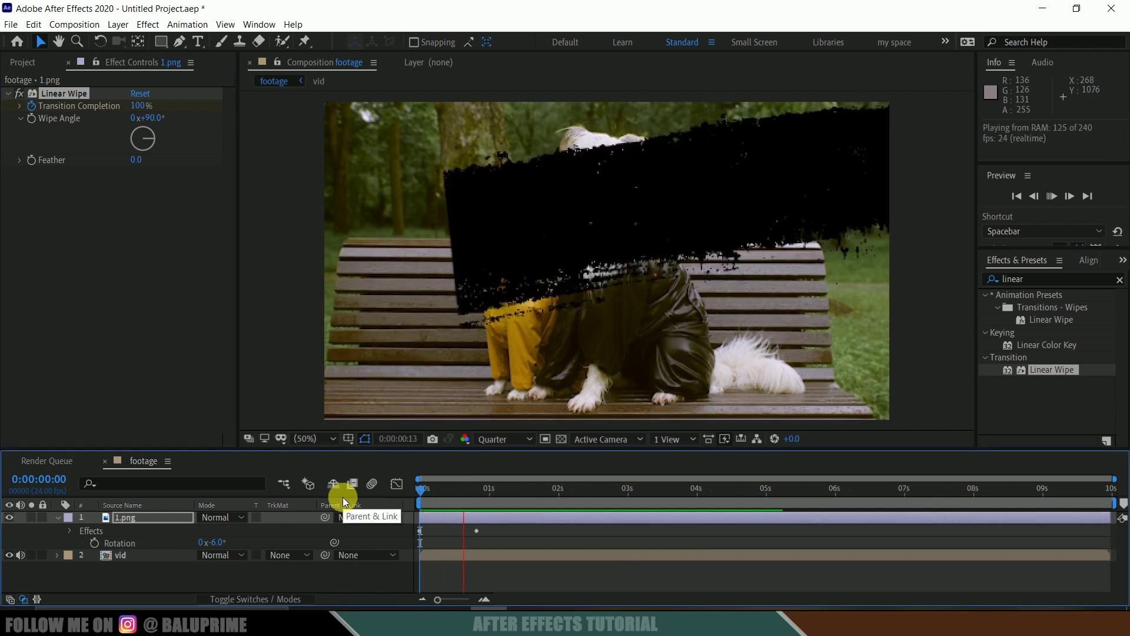
{"action": "left_click_drag", "start_coordinate": [479, 496], "coordinate": [450, 496]}
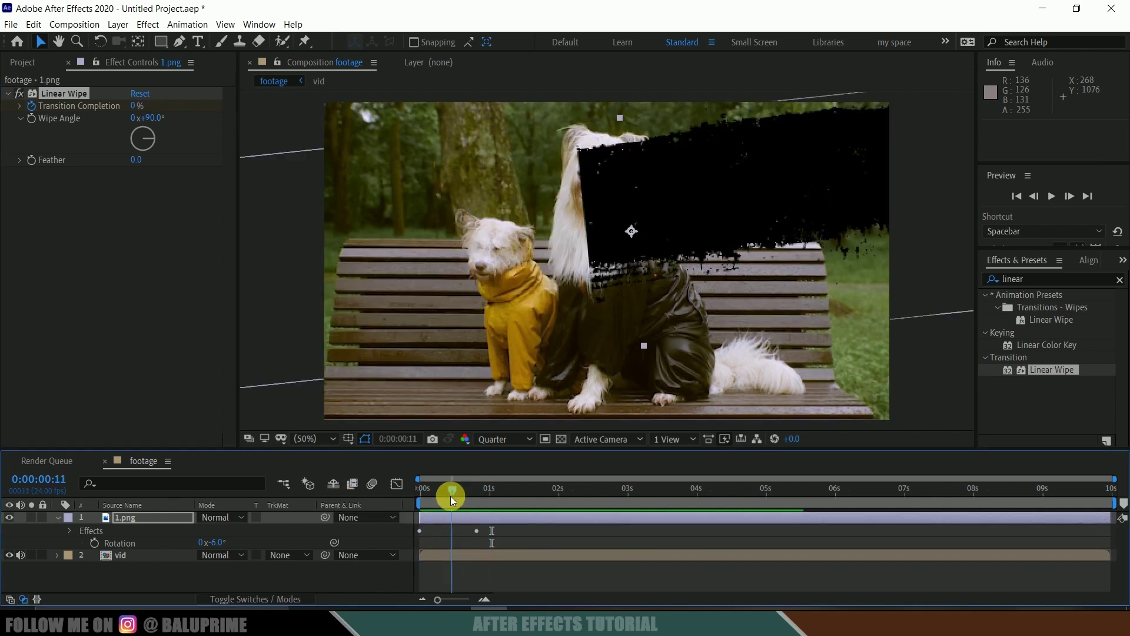
{"action": "left_click", "coordinate": [477, 518]}
{"action": "key", "text": "u"}
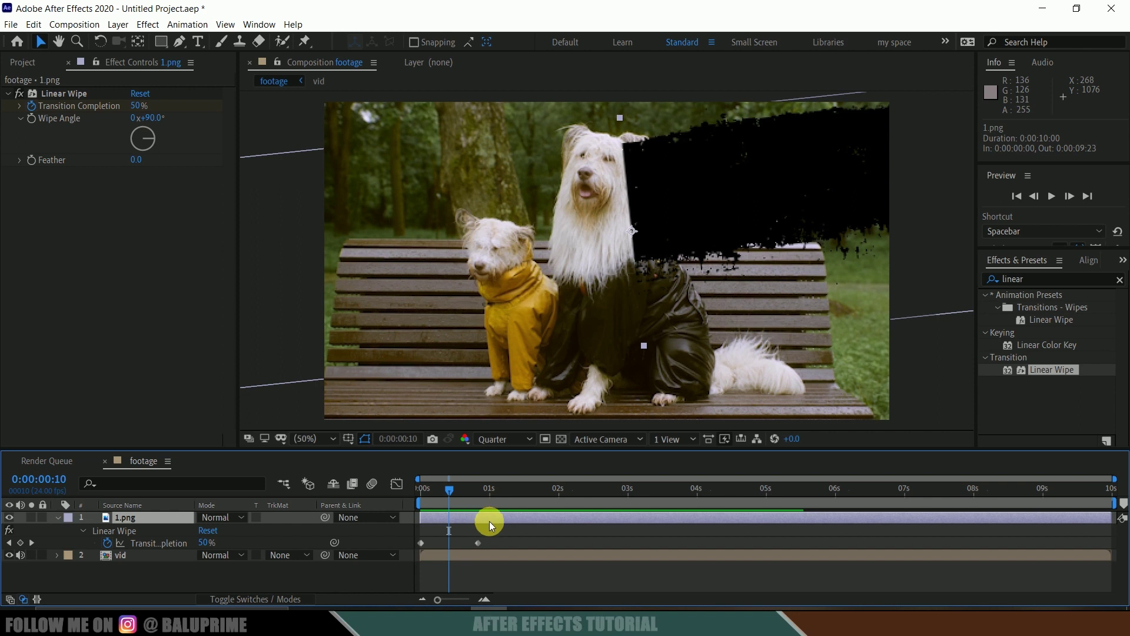
{"action": "left_click_drag", "start_coordinate": [520, 531], "coordinate": [414, 544]}
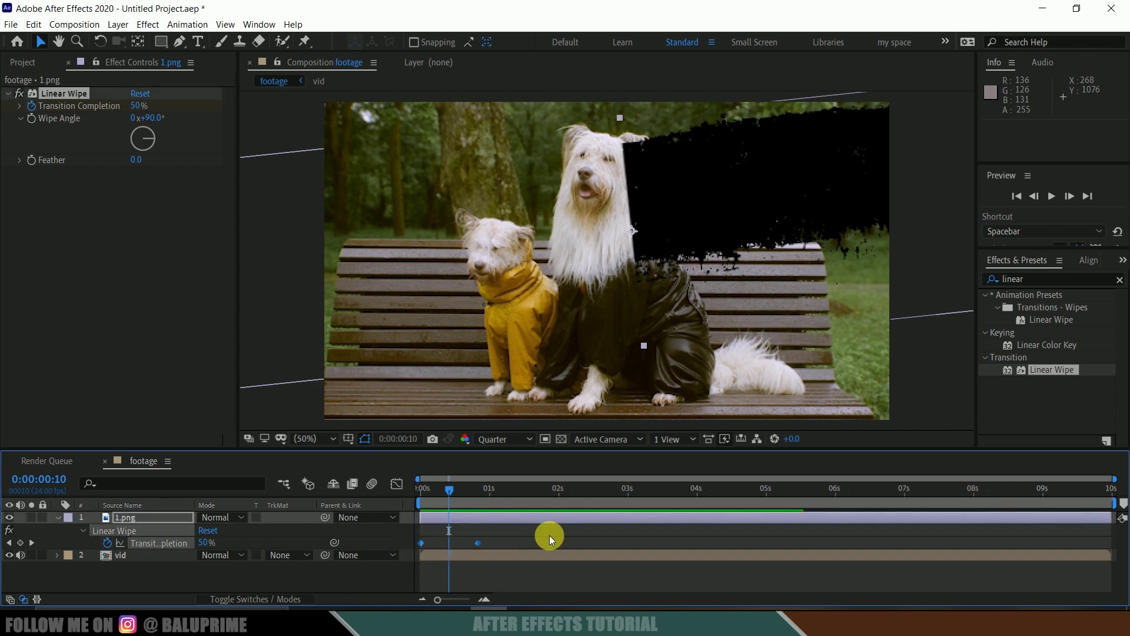
{"action": "key", "text": "F9"}
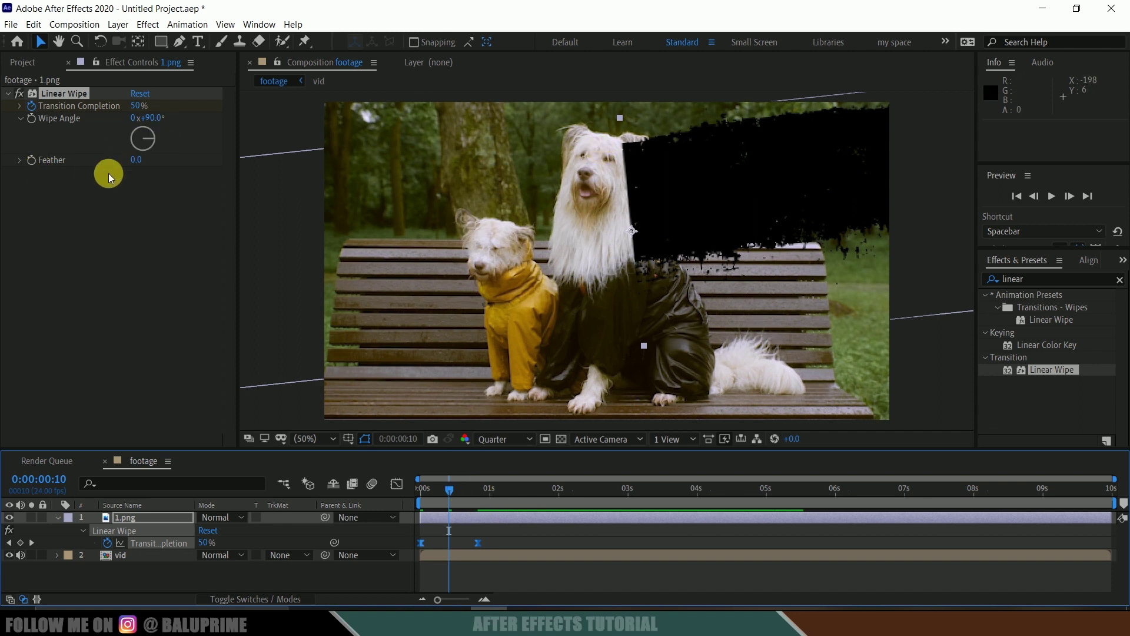
- Give 1.png's Linear Wipe a Feather of 125 and a 41° Wipe Angle
{"action": "left_click", "coordinate": [137, 160]}
{"action": "type", "text": "1"}
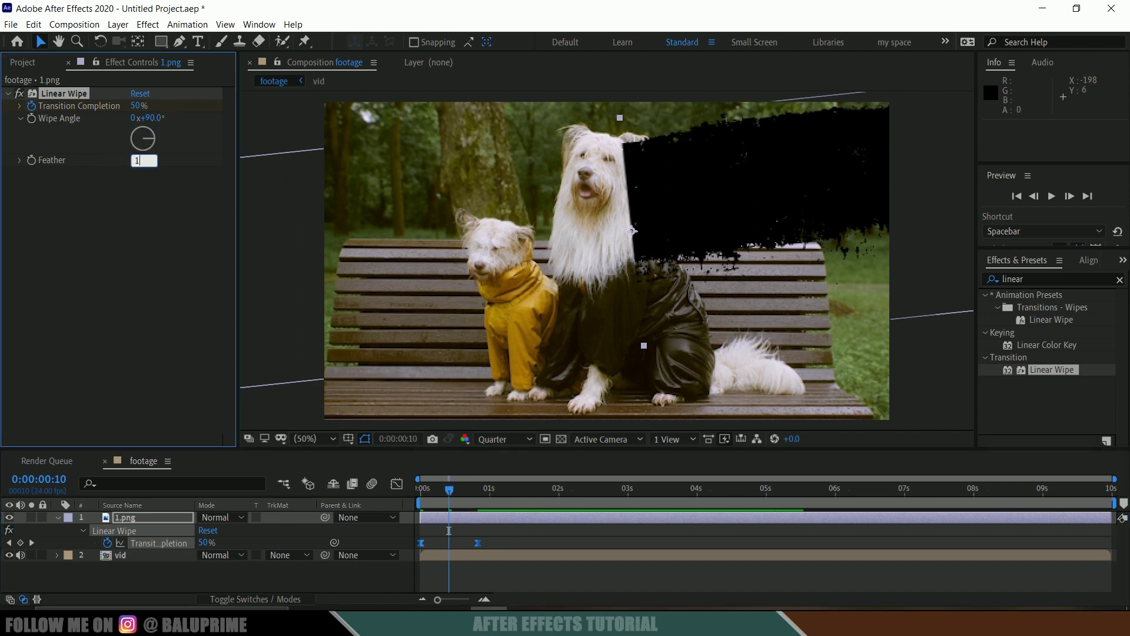
{"action": "type", "text": "25"}
{"action": "key", "text": "Return"}
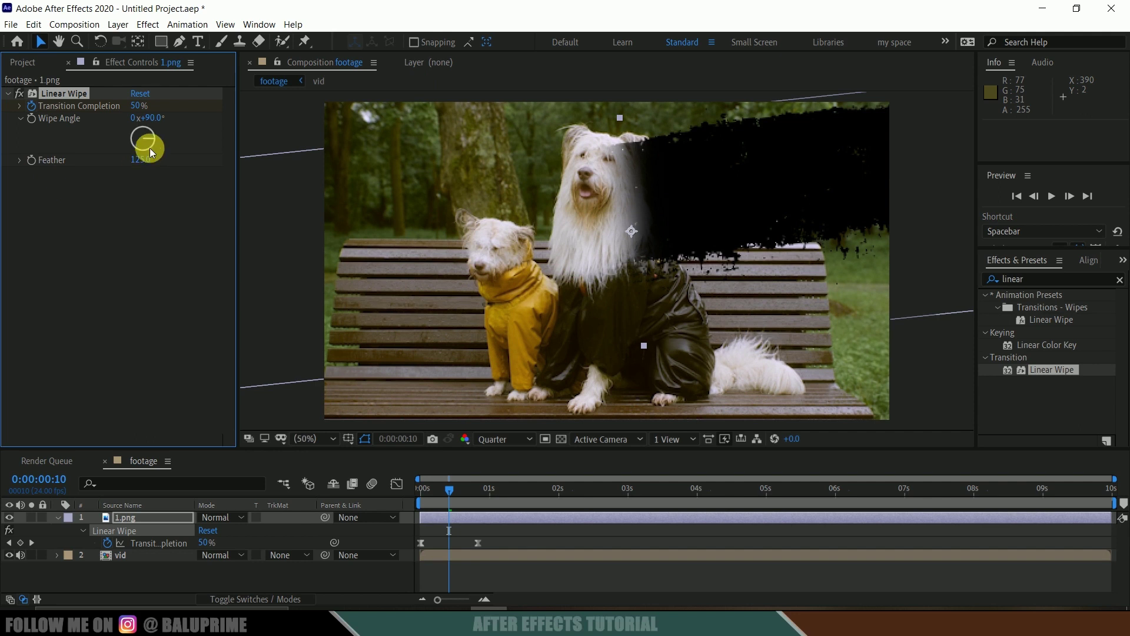
{"action": "left_click_drag", "start_coordinate": [150, 143], "coordinate": [149, 133]}
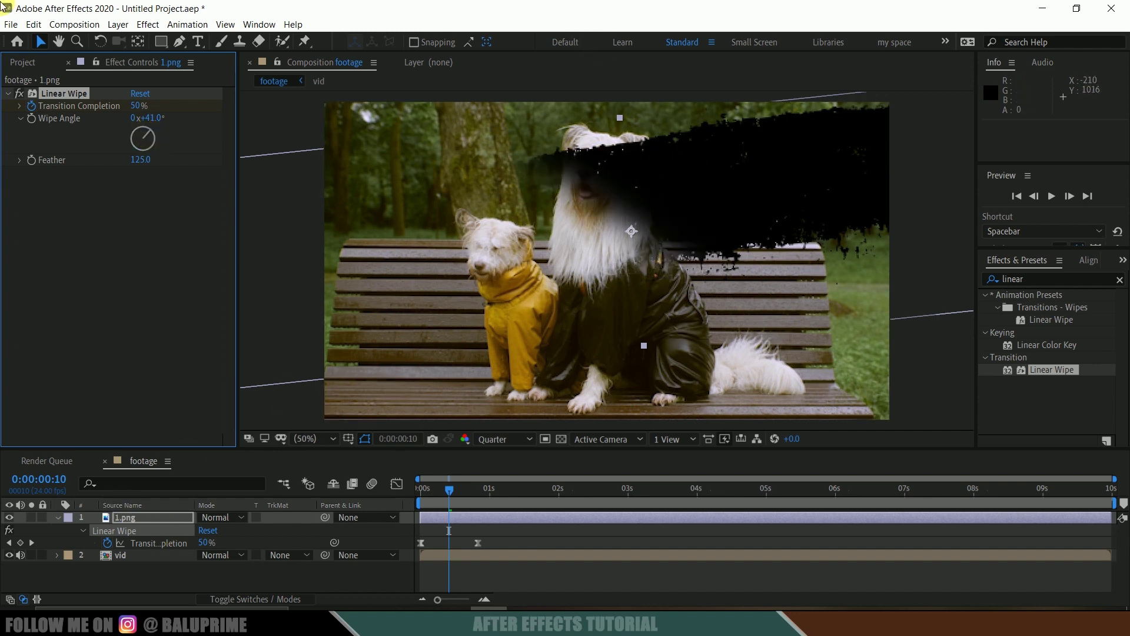
{"action": "left_click", "coordinate": [27, 64]}
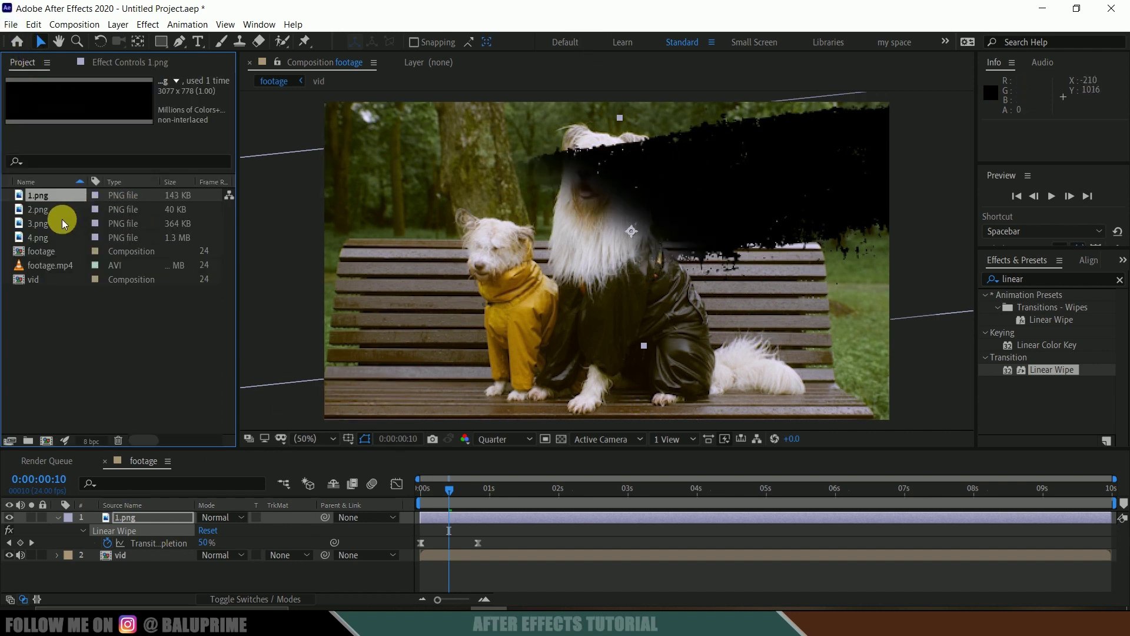
- Add the purple 3.png stroke, enlarge it, rotate it to 71° and shift it left
{"action": "left_click", "coordinate": [45, 212]}
{"action": "mouse_move", "coordinate": [44, 223]}
{"action": "left_mouse_down"}
{"action": "mouse_move", "coordinate": [137, 490]}
{"action": "mouse_move", "coordinate": [123, 513]}
{"action": "left_mouse_up"}
{"action": "left_click_drag", "start_coordinate": [377, 375], "coordinate": [245, 400]}
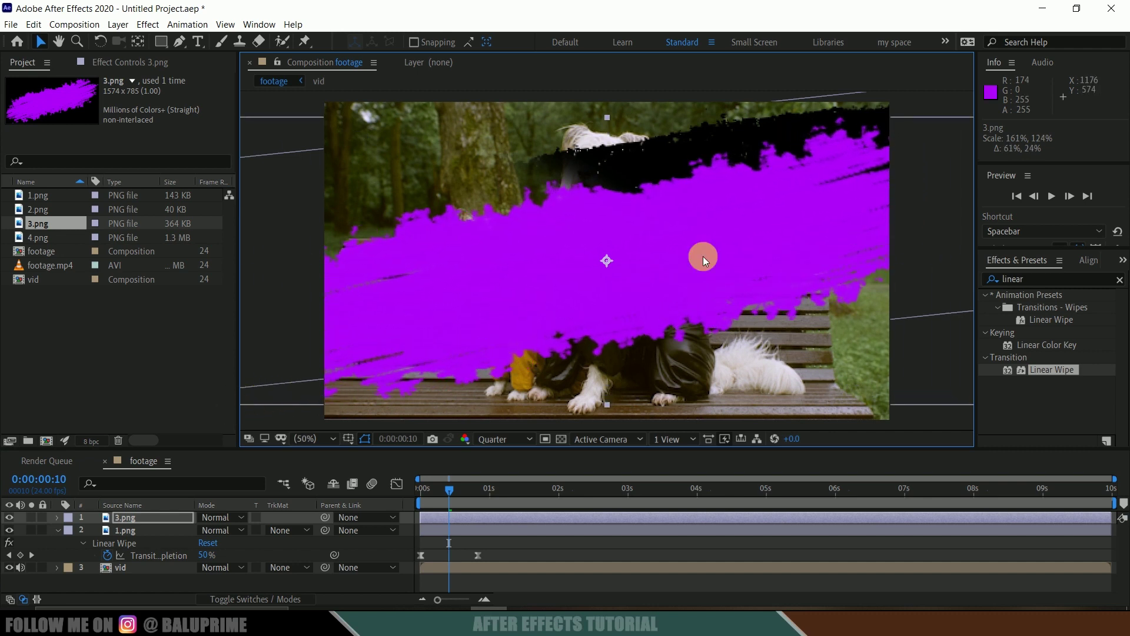
{"action": "left_click_drag", "start_coordinate": [703, 257], "coordinate": [699, 230]}
{"action": "key", "text": "r"}
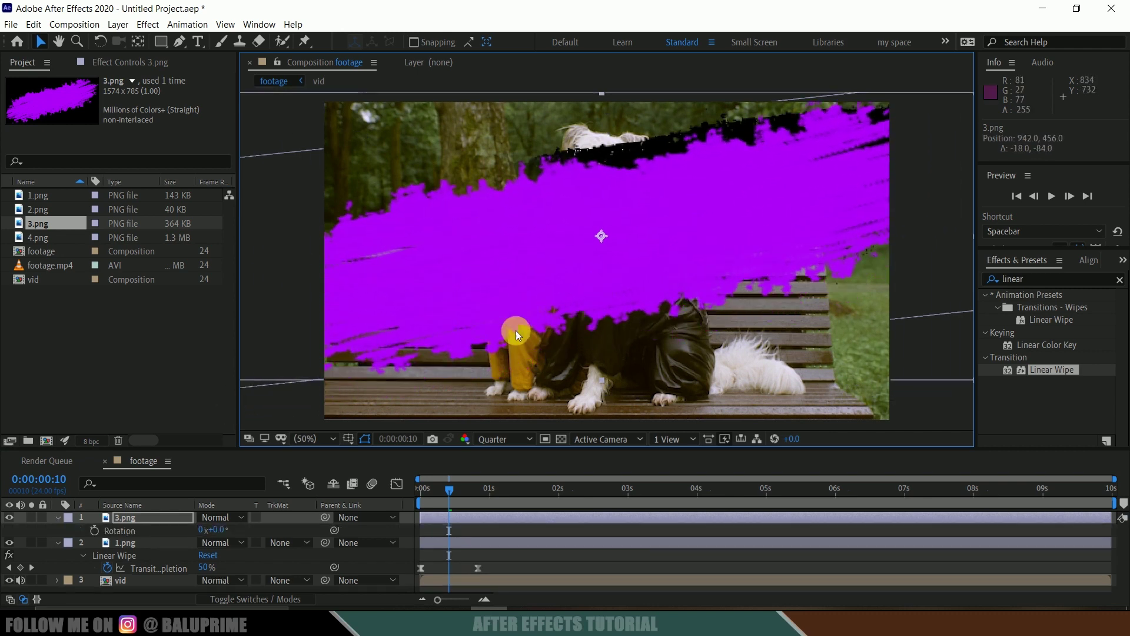
{"action": "left_click_drag", "start_coordinate": [223, 530], "coordinate": [272, 530]}
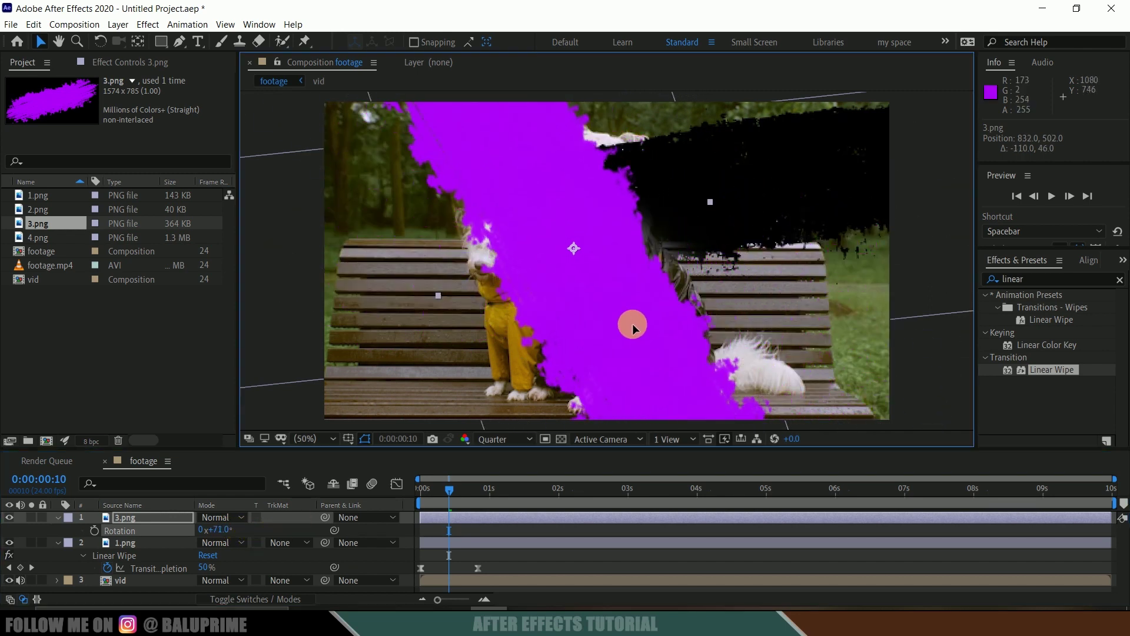
{"action": "left_click_drag", "start_coordinate": [632, 323], "coordinate": [602, 324]}
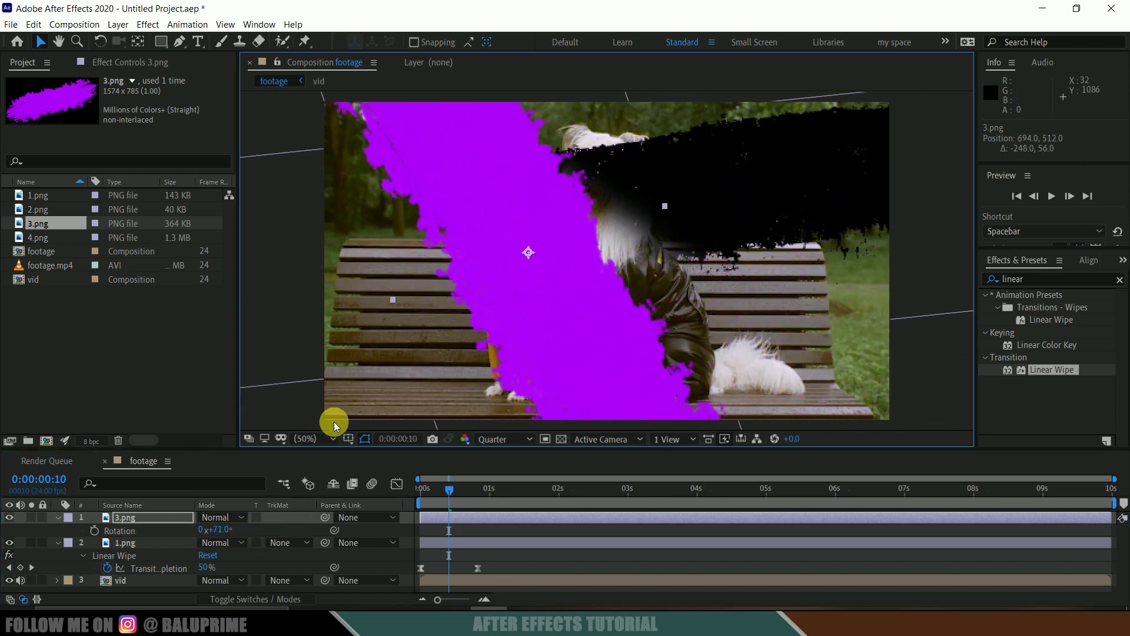
- Copy 1.png's Linear Wipe keyframes and paste them onto 3.png at 20 frames
{"action": "key", "text": "k"}
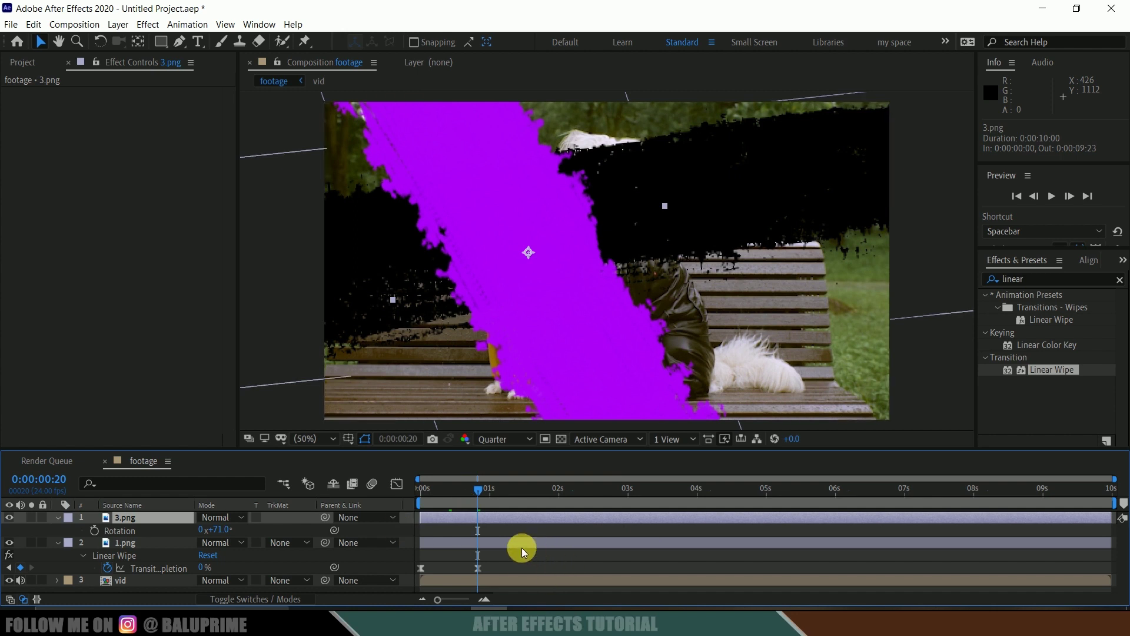
{"action": "left_click", "coordinate": [512, 547]}
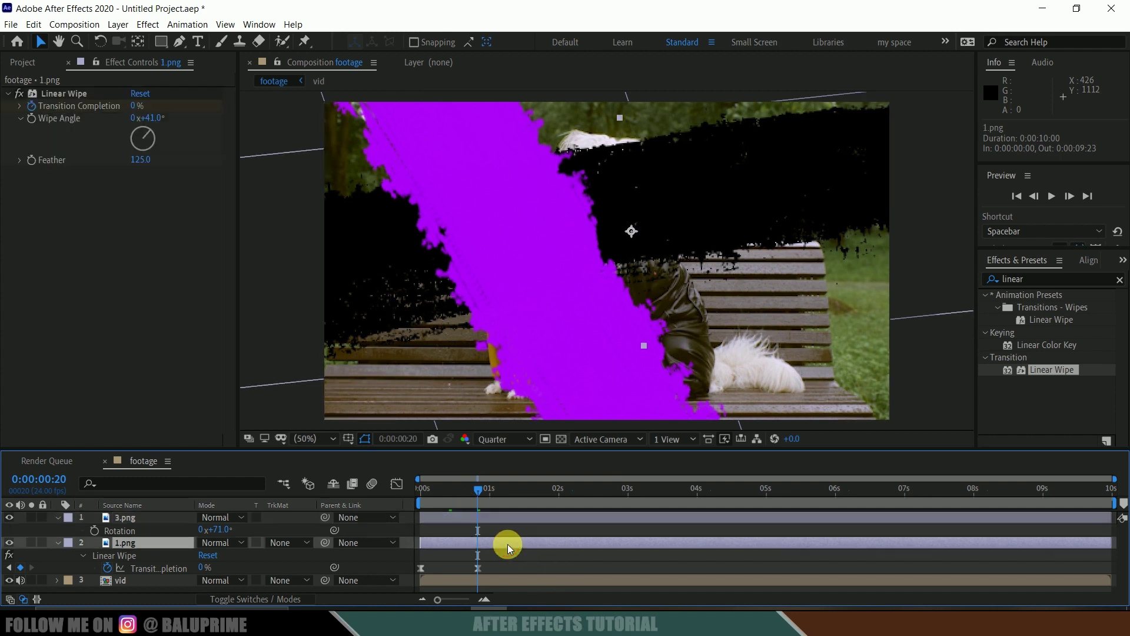
{"action": "left_click", "coordinate": [59, 98]}
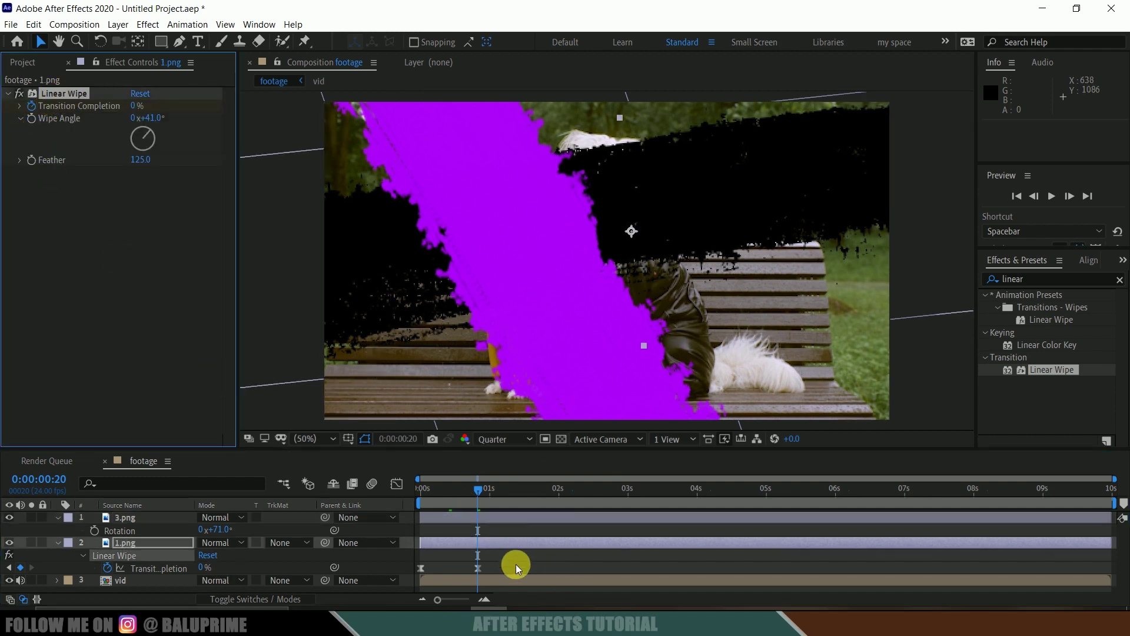
{"action": "left_click_drag", "start_coordinate": [517, 562], "coordinate": [418, 571]}
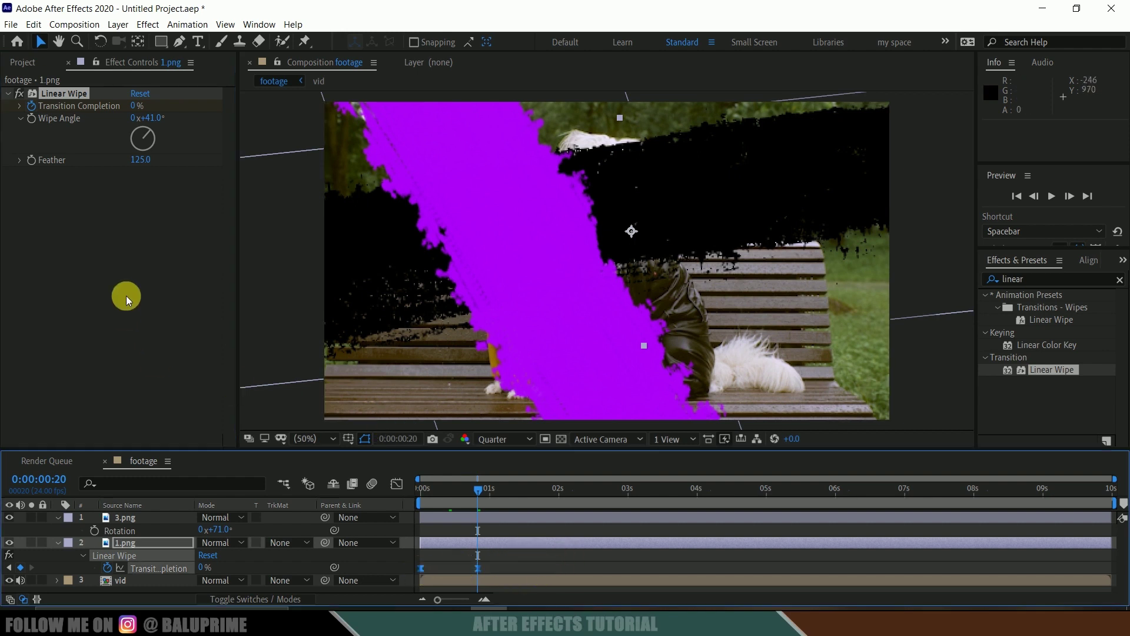
{"action": "left_click", "coordinate": [31, 25]}
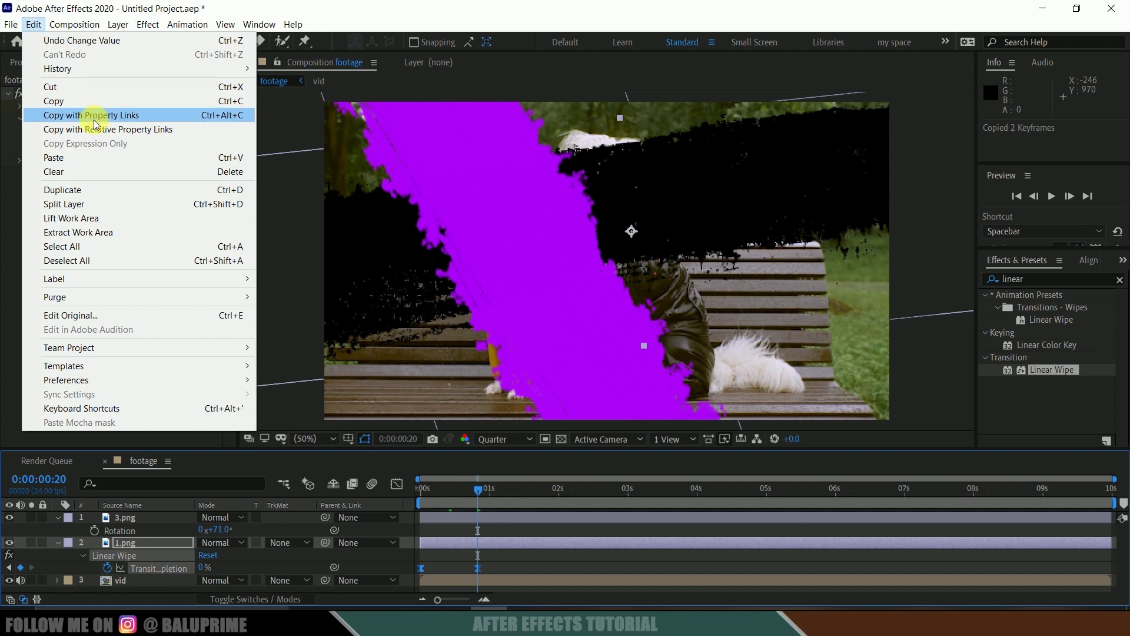
{"action": "left_click", "coordinate": [493, 517]}
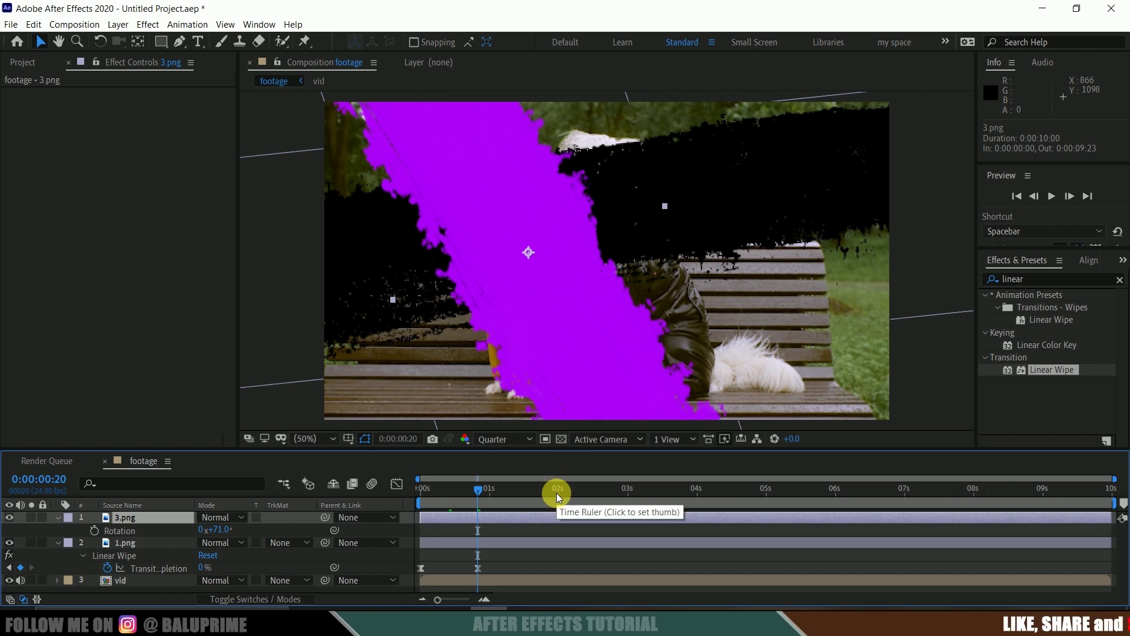
{"action": "key", "text": "ctrl+v"}
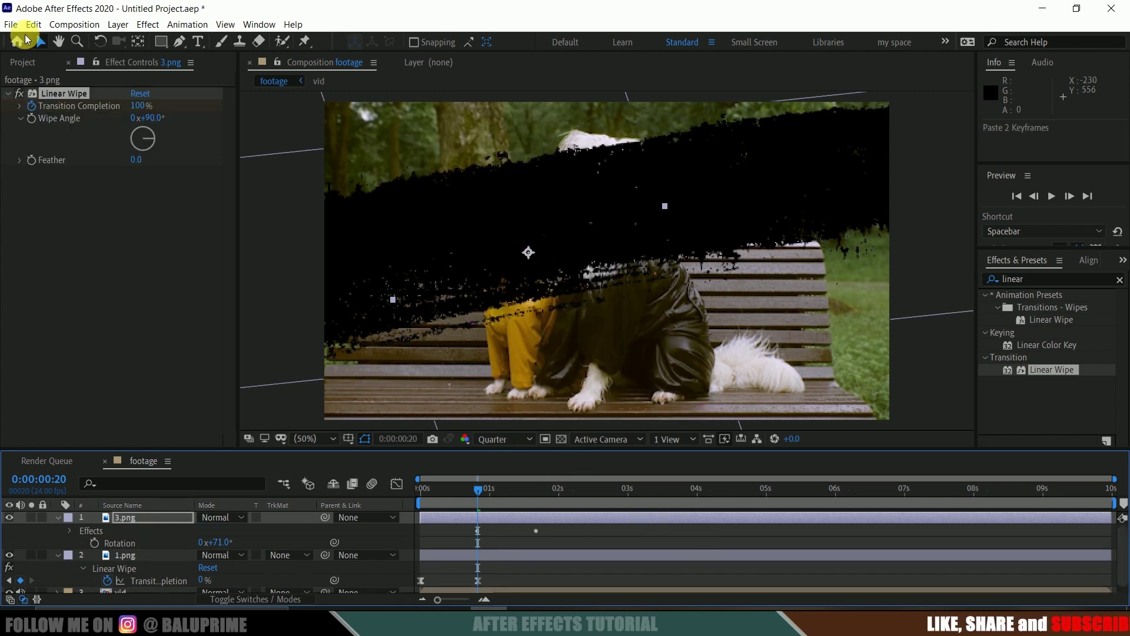
- Preview both stroke wipes and set the 3.png wipe Feather to 150
{"action": "left_click", "coordinate": [35, 24]}
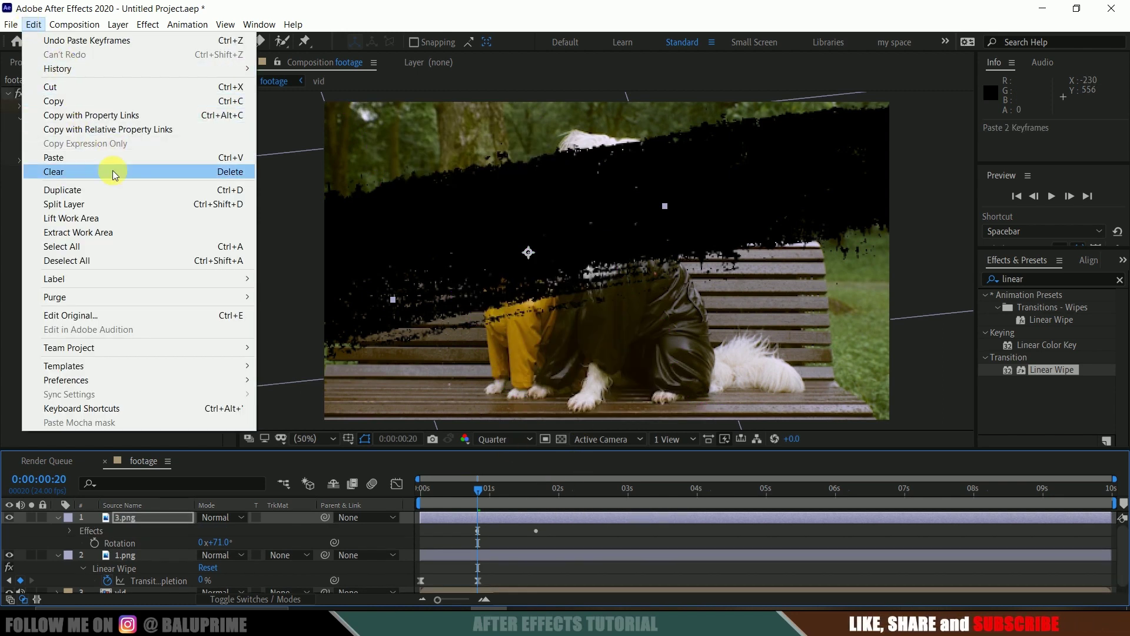
{"action": "left_click", "coordinate": [496, 520]}
{"action": "left_click_drag", "start_coordinate": [463, 539], "coordinate": [611, 551]}
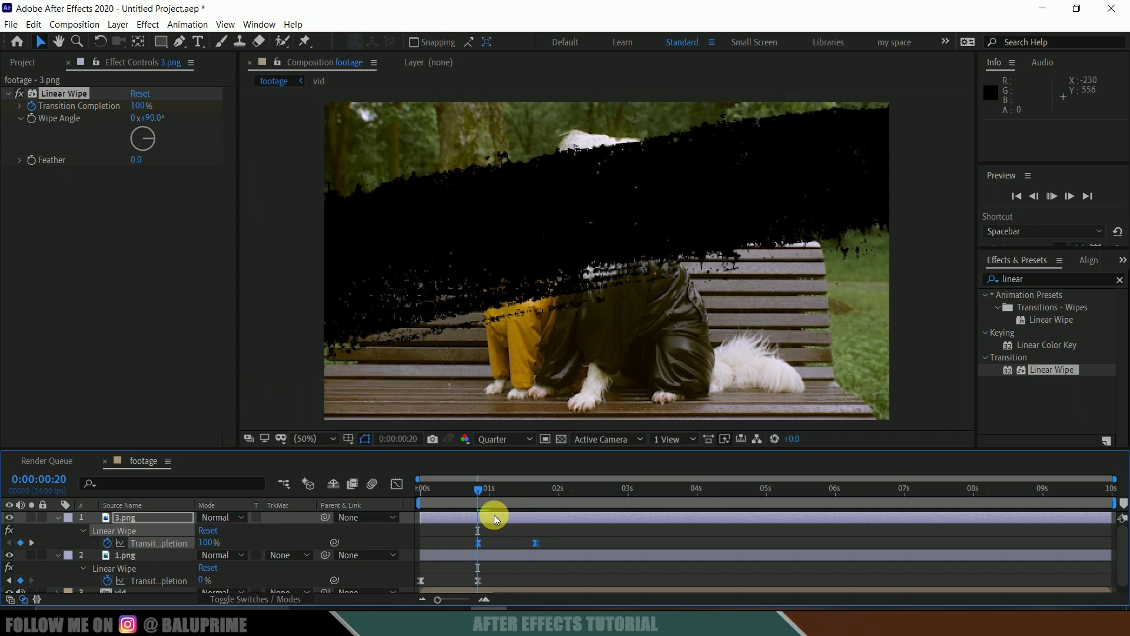
{"action": "key", "text": "space"}
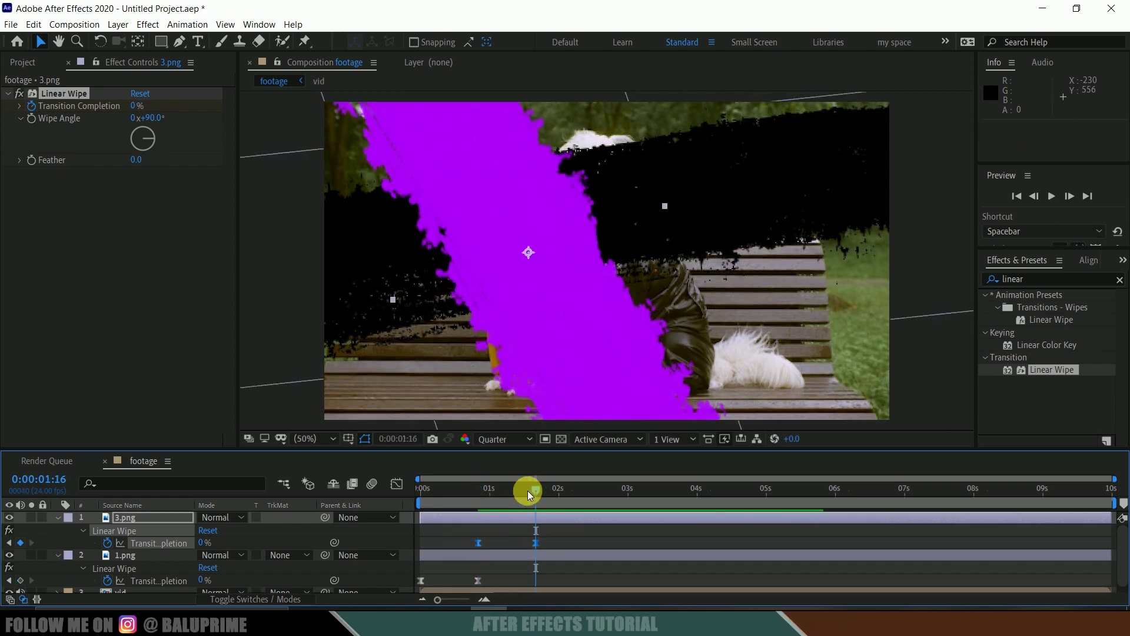
{"action": "left_click_drag", "start_coordinate": [528, 493], "coordinate": [507, 495]}
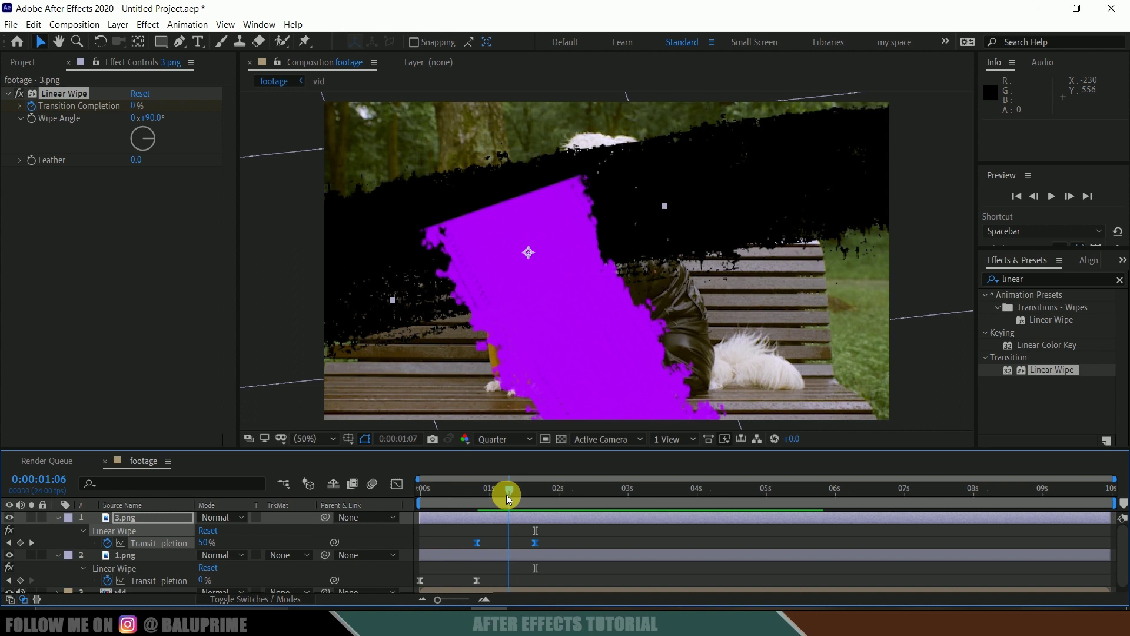
{"action": "left_click", "coordinate": [146, 166]}
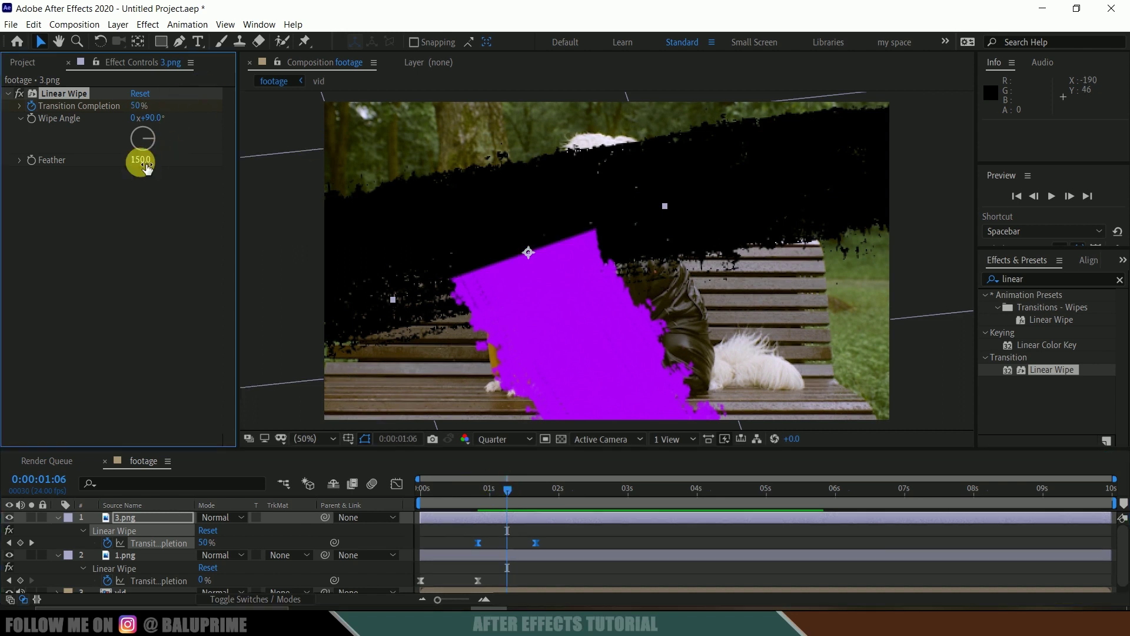
{"action": "left_click", "coordinate": [23, 62]}
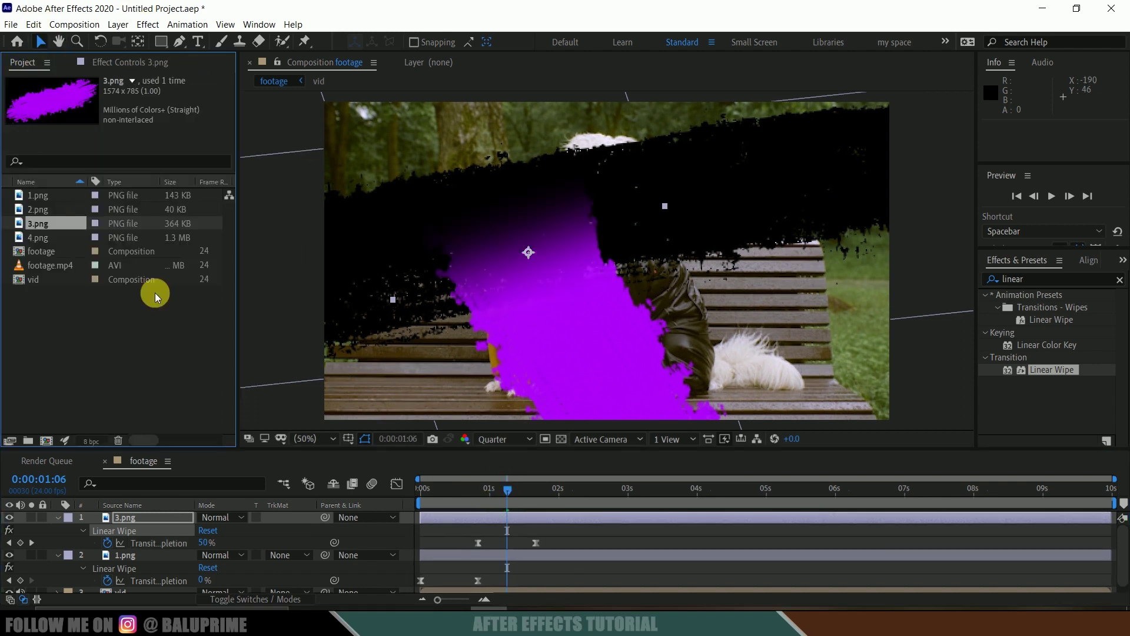
- Add the 4.png stroke rotated to -62° and paste the Linear Wipe onto it
{"action": "left_click", "coordinate": [47, 241]}
{"action": "left_click_drag", "start_coordinate": [78, 293], "coordinate": [178, 538]}
{"action": "key", "text": "r"}
{"action": "left_click", "coordinate": [536, 544]}
{"action": "key", "text": "k"}
{"action": "left_click", "coordinate": [132, 62]}
{"action": "left_click", "coordinate": [543, 518]}
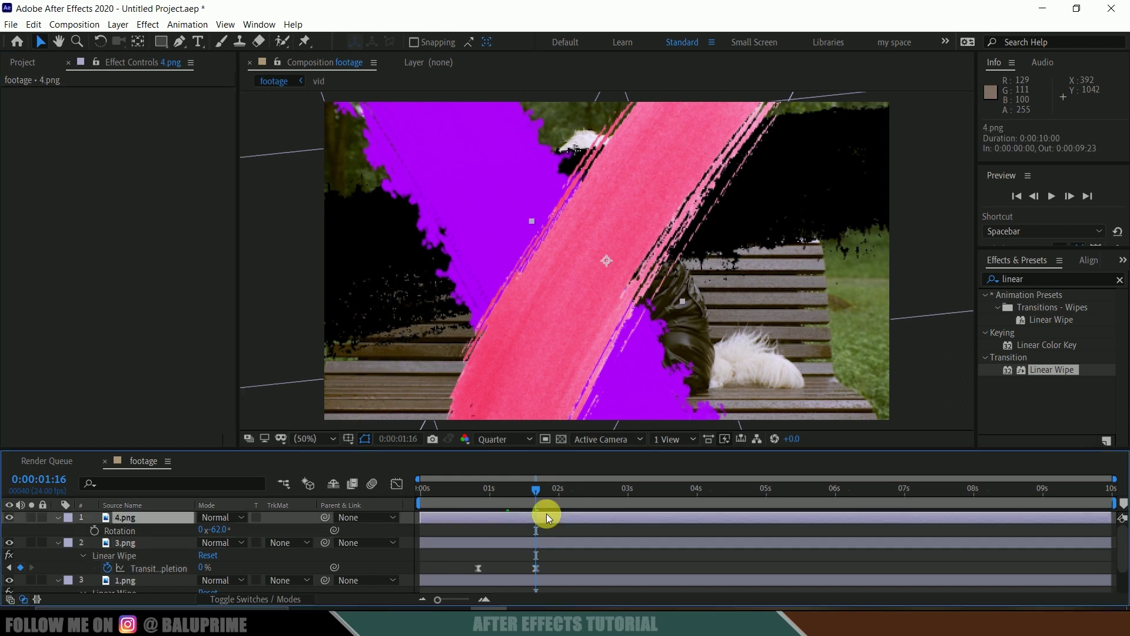
{"action": "key", "text": "ctrl+v"}
{"action": "left_click_drag", "start_coordinate": [547, 512], "coordinate": [565, 504]}
{"action": "left_click", "coordinate": [57, 517]}
{"action": "left_click", "coordinate": [58, 530]}
- Preview all three stroke reveals from the start and select the three PNG layers
{"action": "key", "text": "Home"}
{"action": "key", "text": "space"}
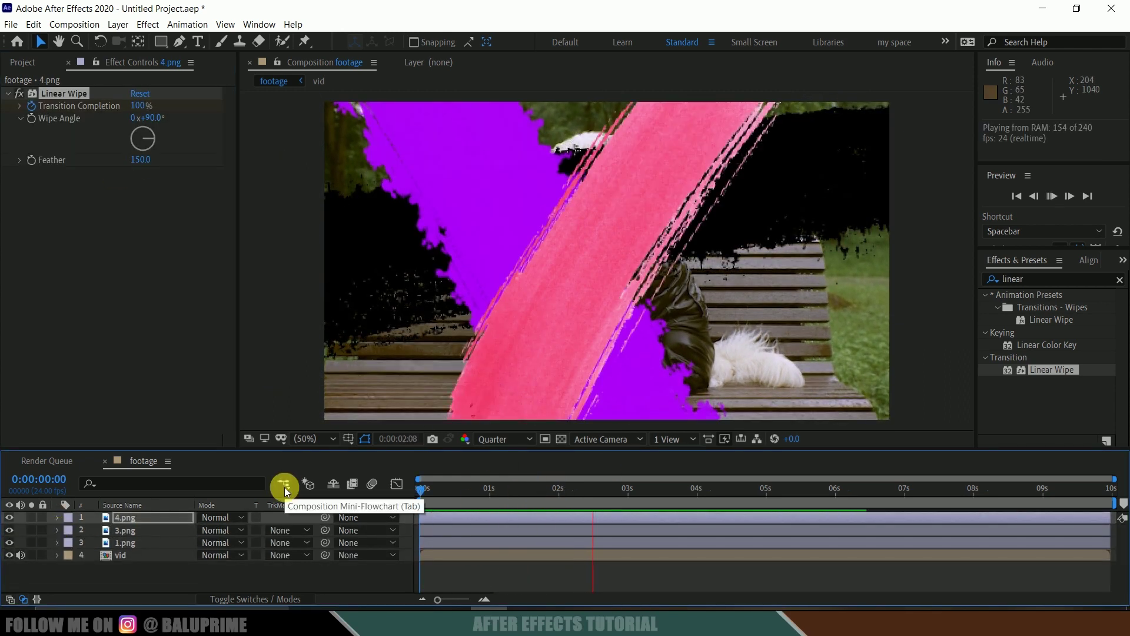
{"action": "left_click", "coordinate": [431, 490]}
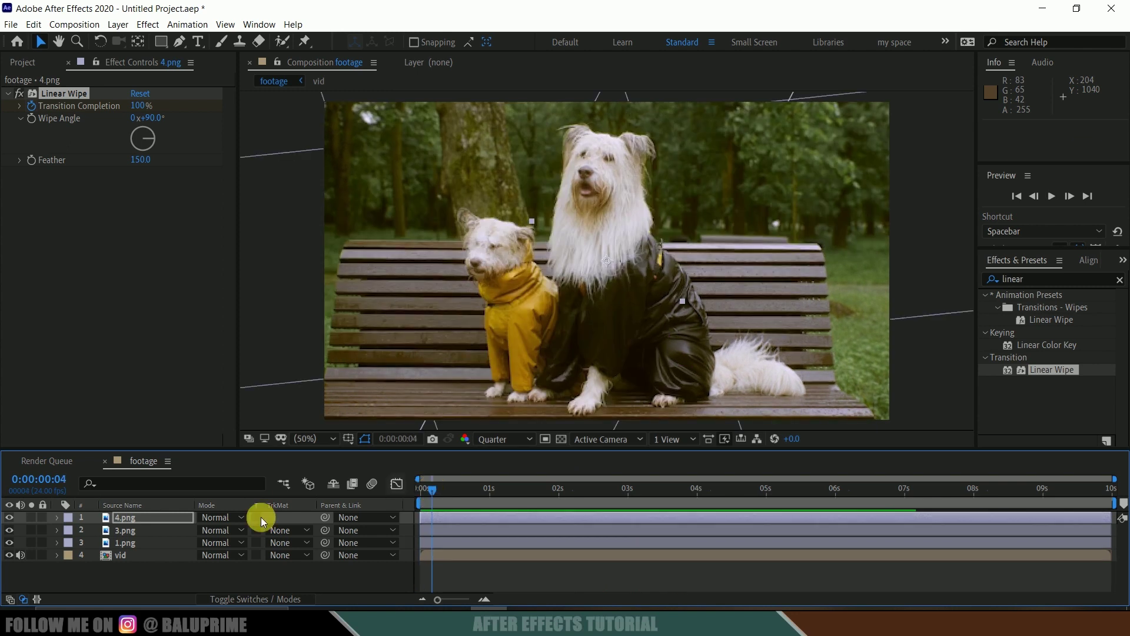
{"action": "left_click", "coordinate": [141, 543]}
{"action": "left_click", "coordinate": [135, 517], "text": "shift"}
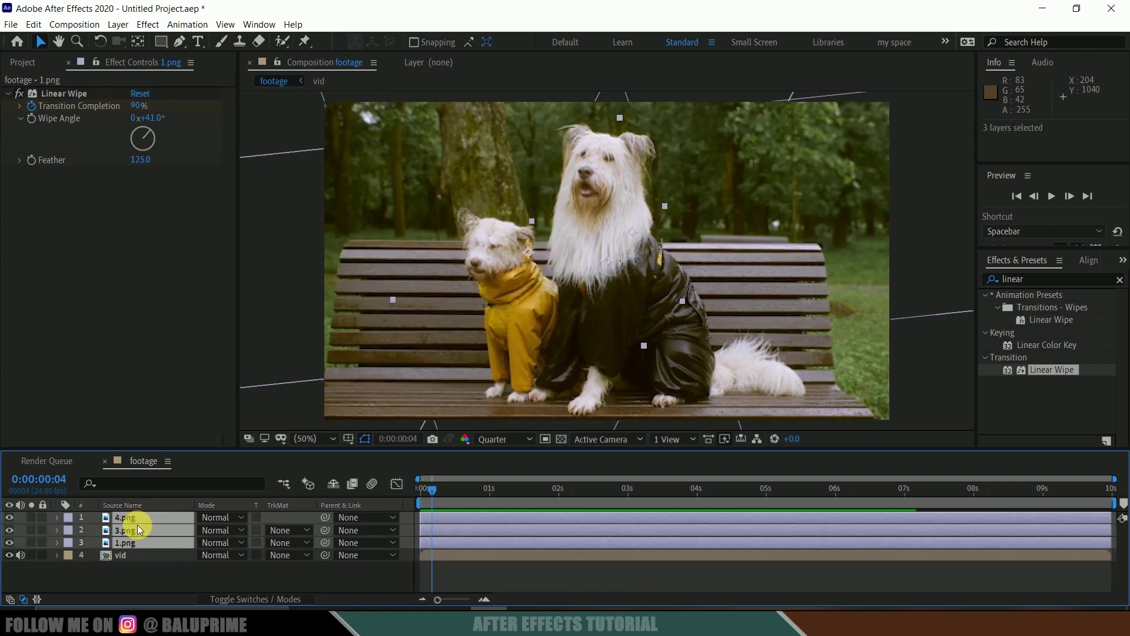
{"action": "right_click", "coordinate": [140, 531]}
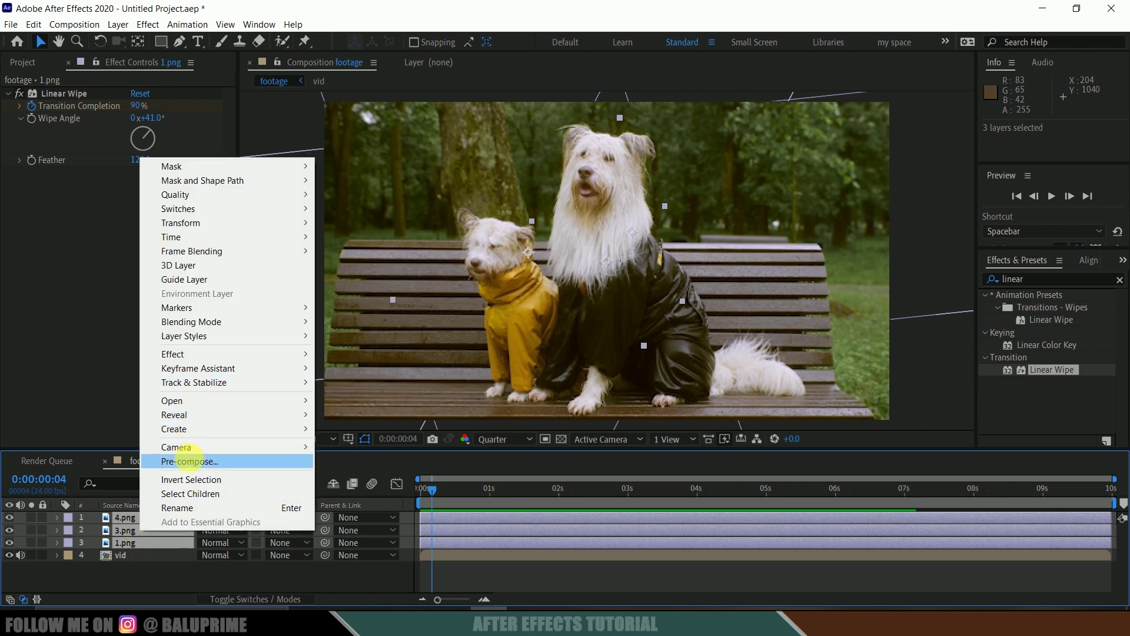
- Pre-compose 1.png, 3.png and 4.png into 'brush' and preview the stroke animation
{"action": "left_click", "coordinate": [192, 462]}
{"action": "type", "text": "brush"}
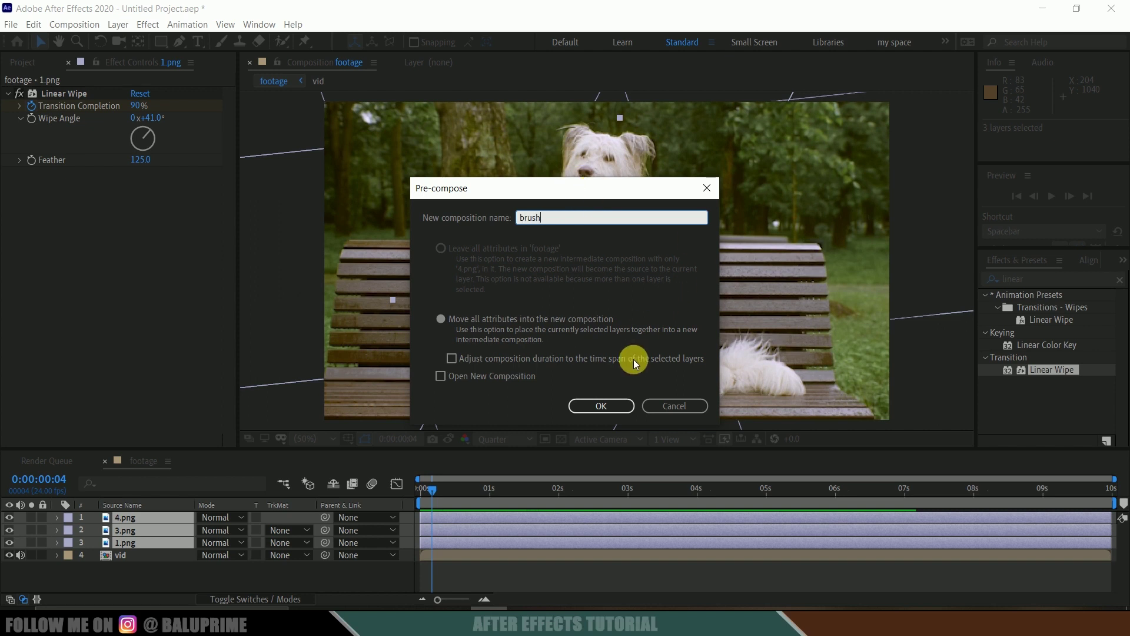
{"action": "left_click", "coordinate": [596, 406]}
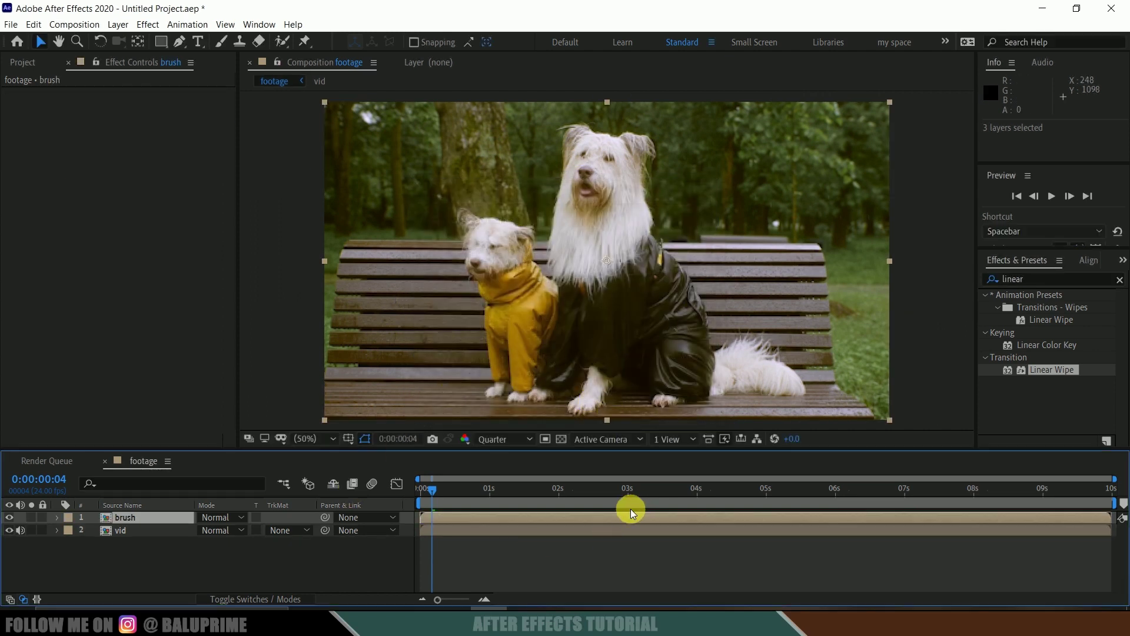
{"action": "key", "text": "space"}
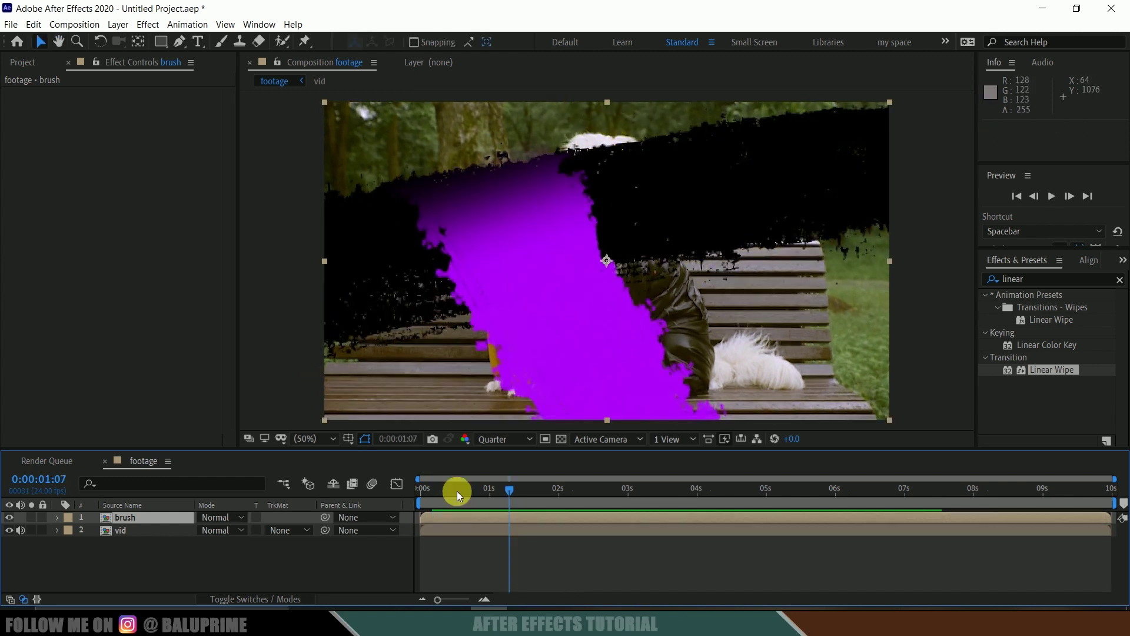
- Create a comp-sized black solid layer named 'matte'
{"action": "left_click", "coordinate": [118, 27]}
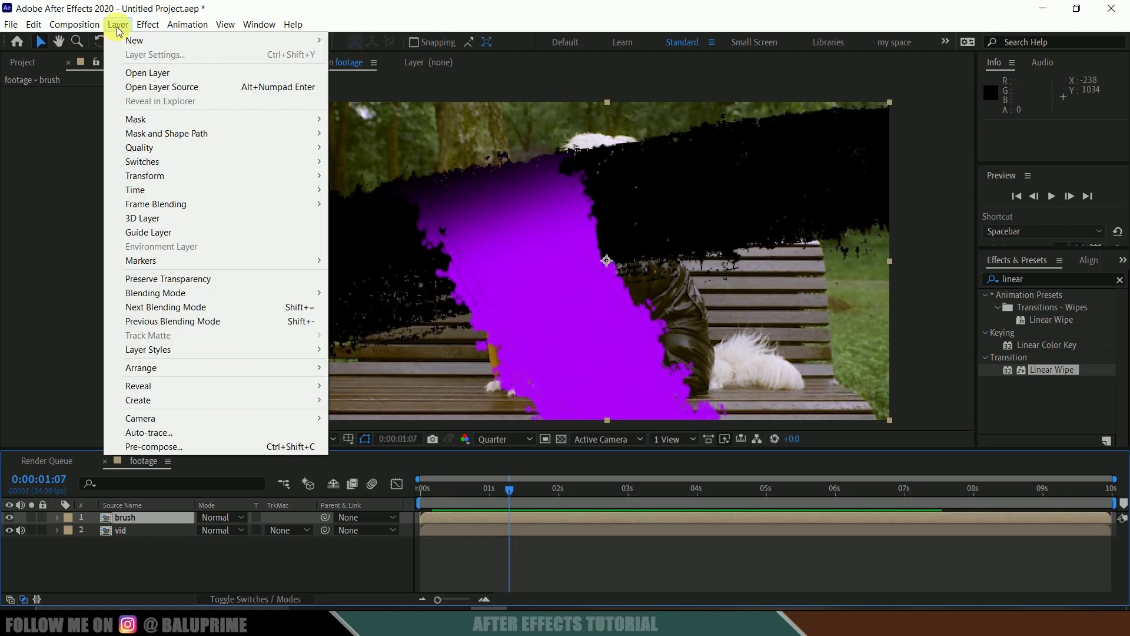
{"action": "mouse_move", "coordinate": [132, 38]}
{"action": "left_click", "coordinate": [407, 54]}
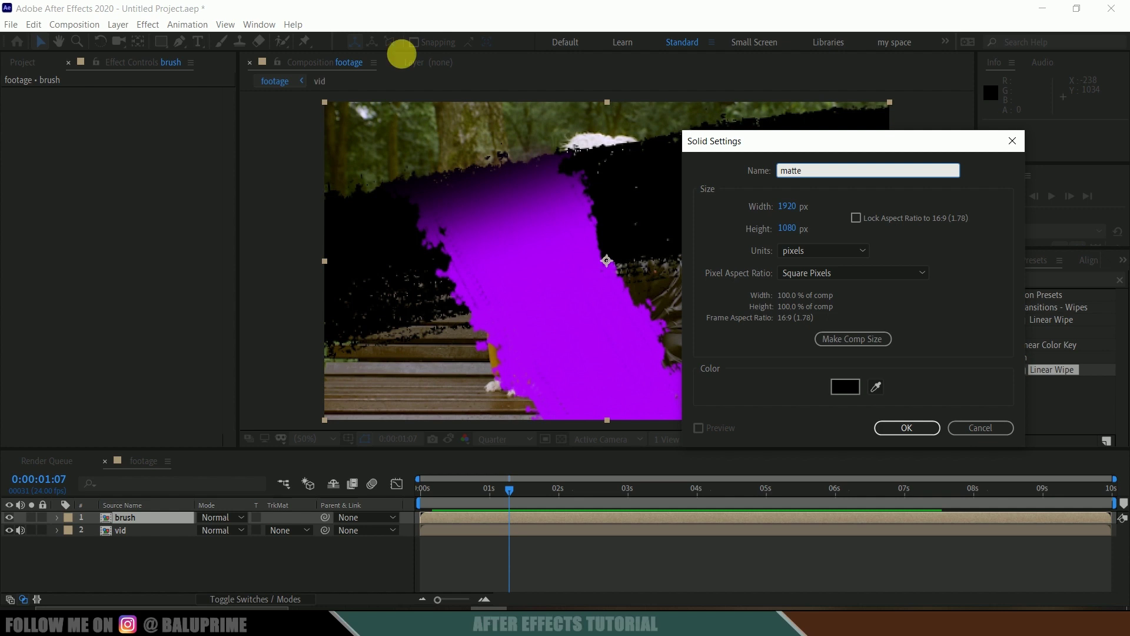
{"action": "left_click", "coordinate": [848, 341]}
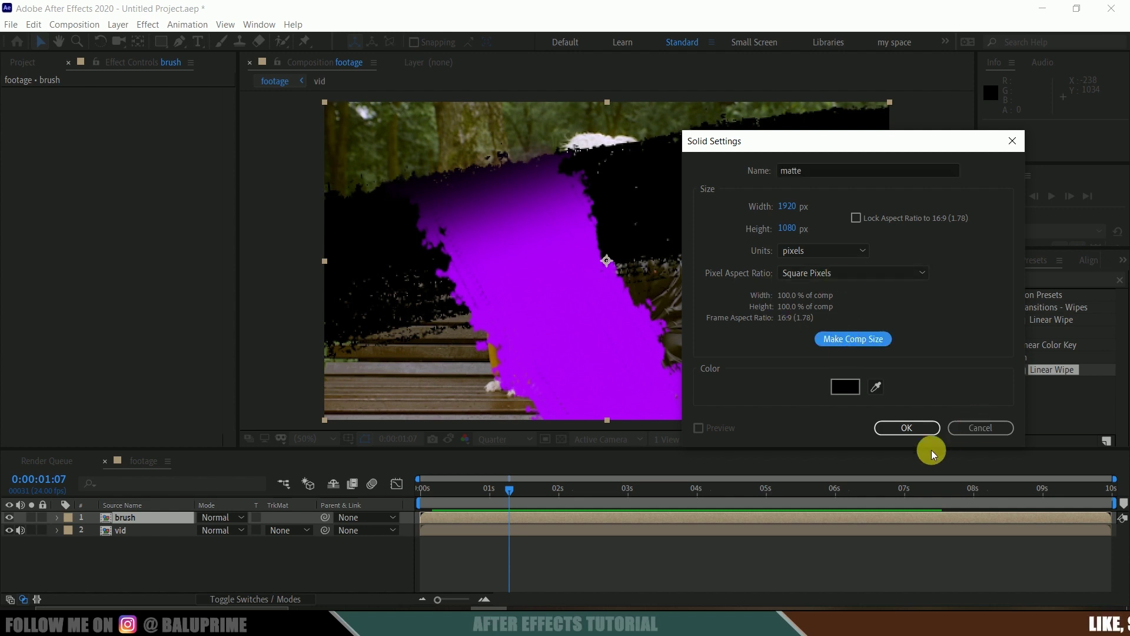
{"action": "left_click", "coordinate": [915, 430]}
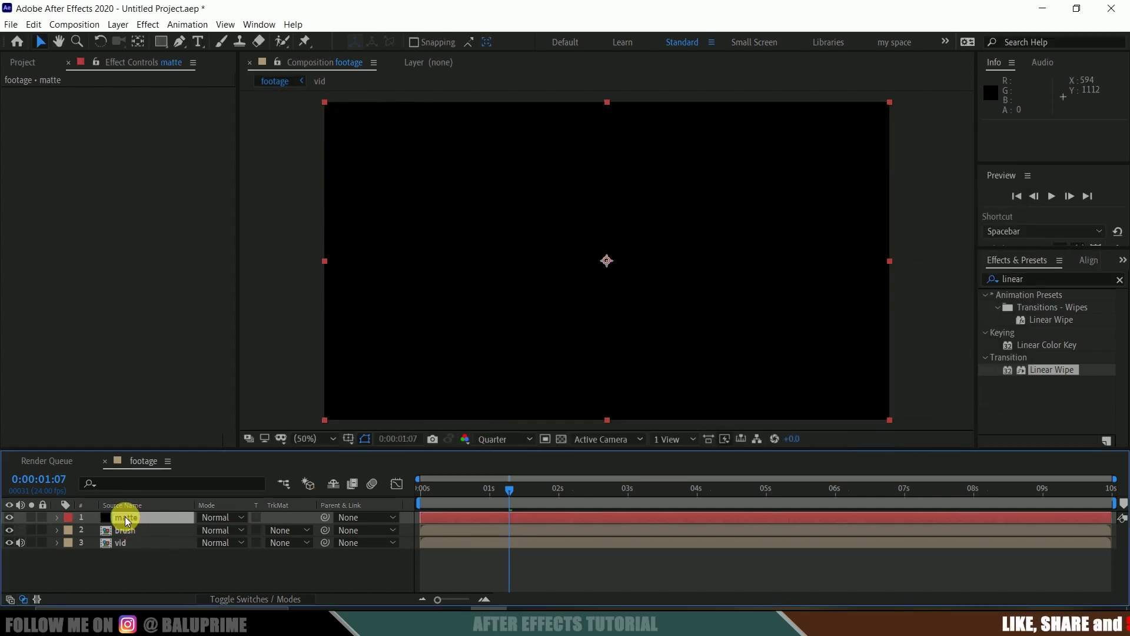
- Move matte below brush and set its track matte to Alpha Inverted Matte 'brush'
{"action": "left_click_drag", "start_coordinate": [125, 516], "coordinate": [124, 531]}
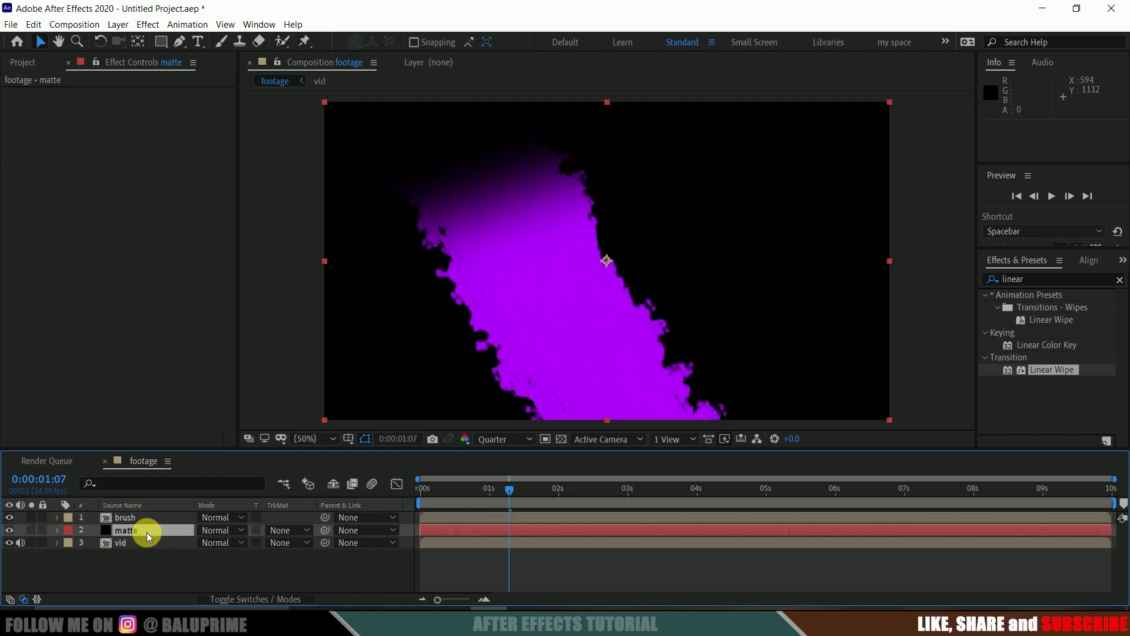
{"action": "left_click", "coordinate": [155, 516]}
{"action": "left_click", "coordinate": [124, 528]}
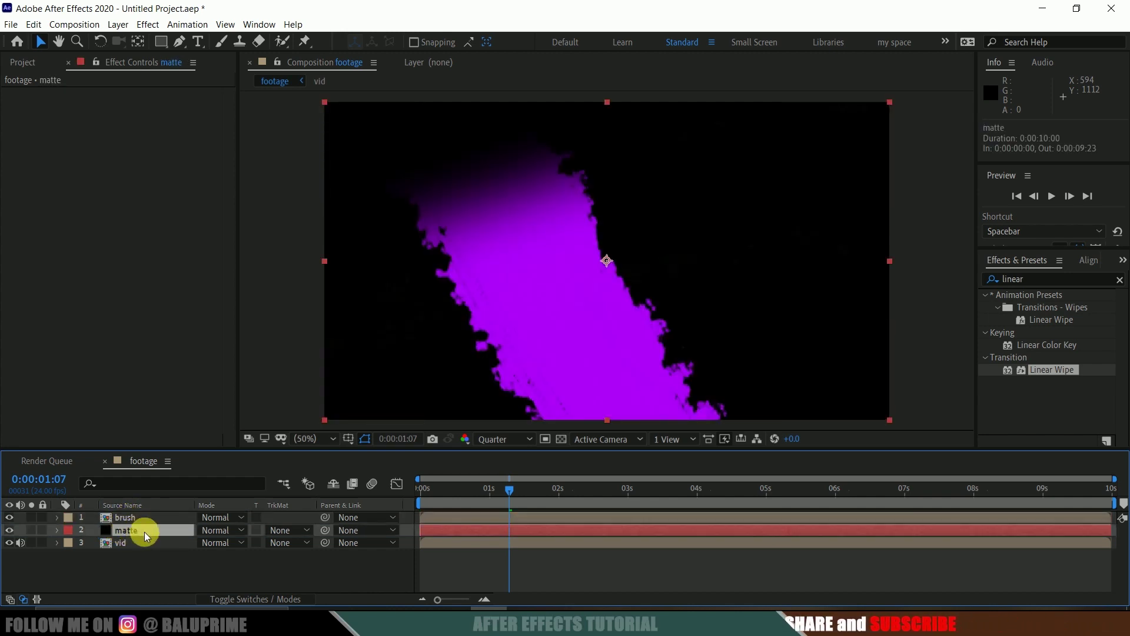
{"action": "left_click", "coordinate": [241, 598]}
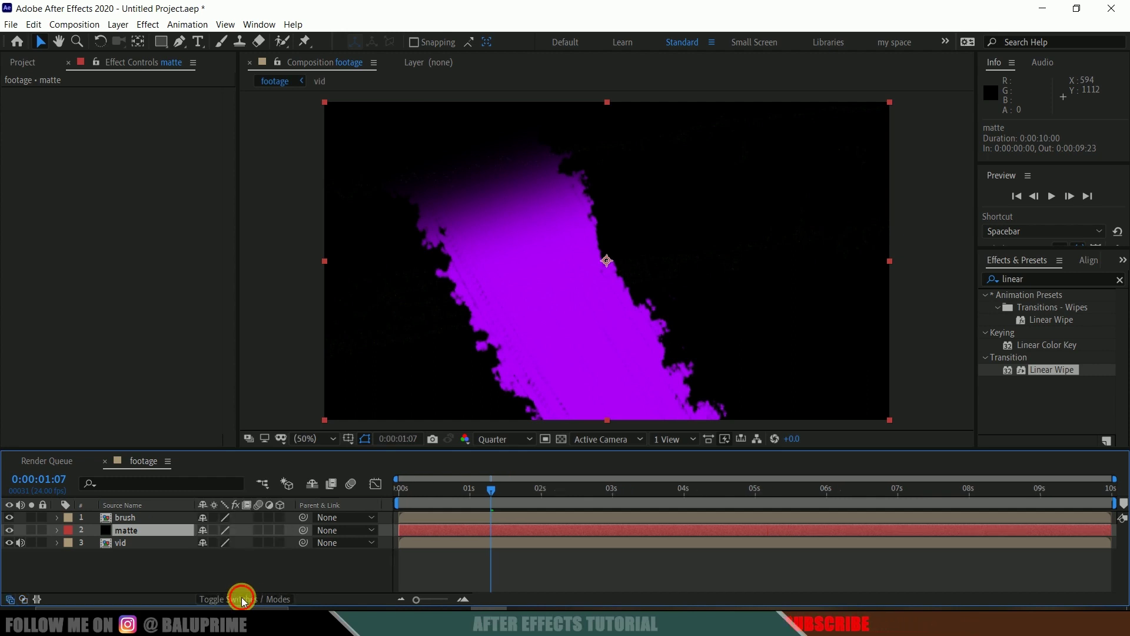
{"action": "left_click", "coordinate": [241, 597]}
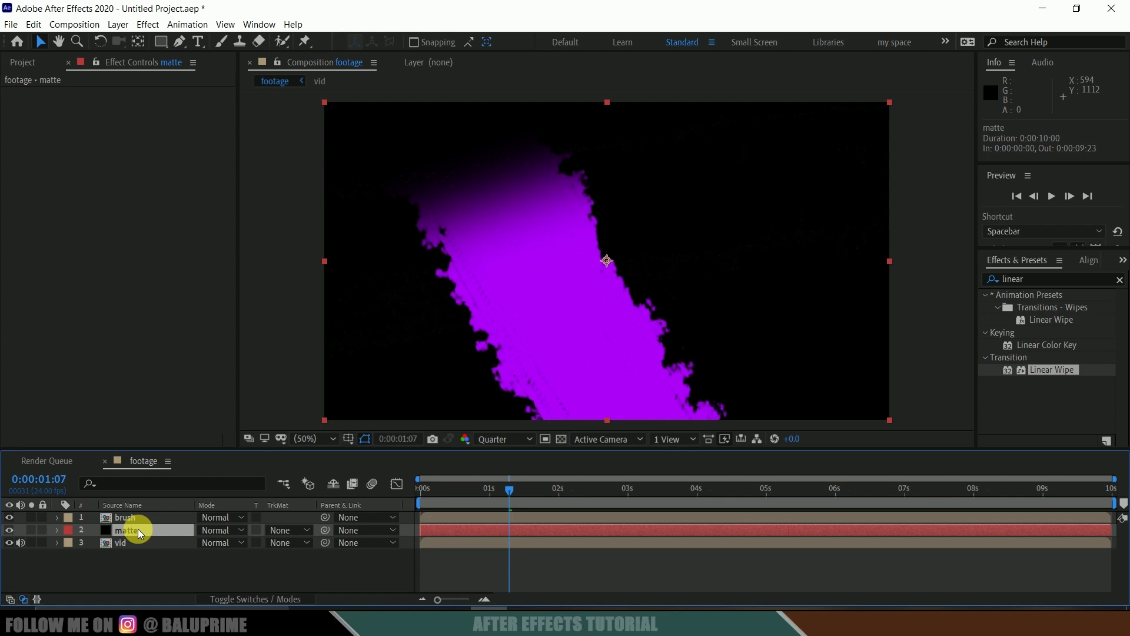
{"action": "left_click", "coordinate": [283, 530]}
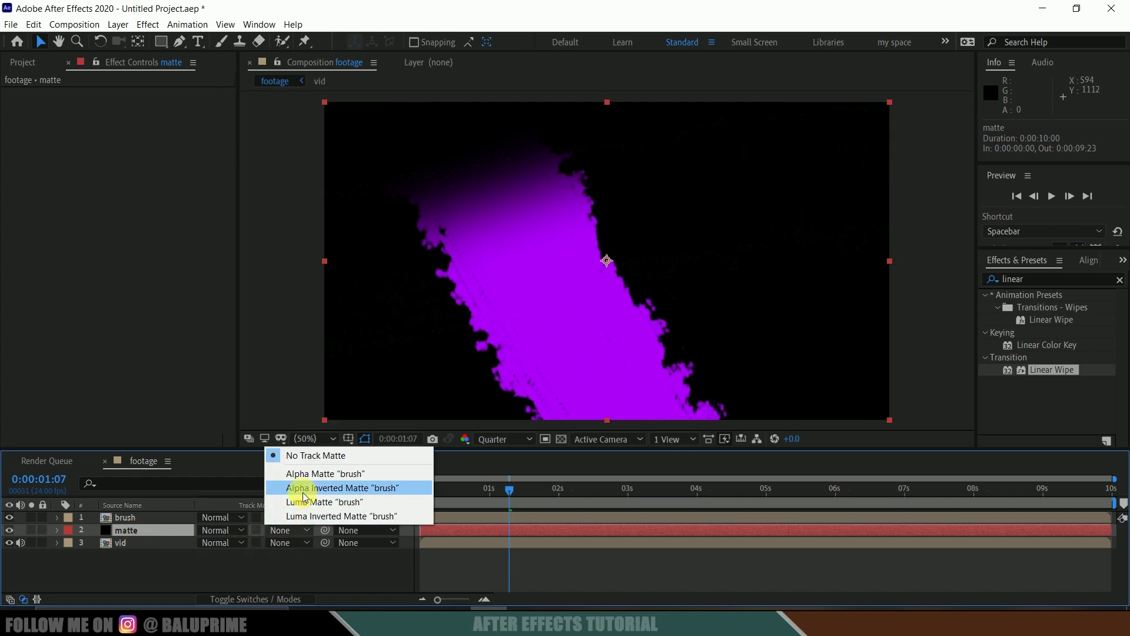
{"action": "left_click", "coordinate": [336, 488]}
- Preview the matted result from the start of the comp
{"action": "key", "text": "Home"}
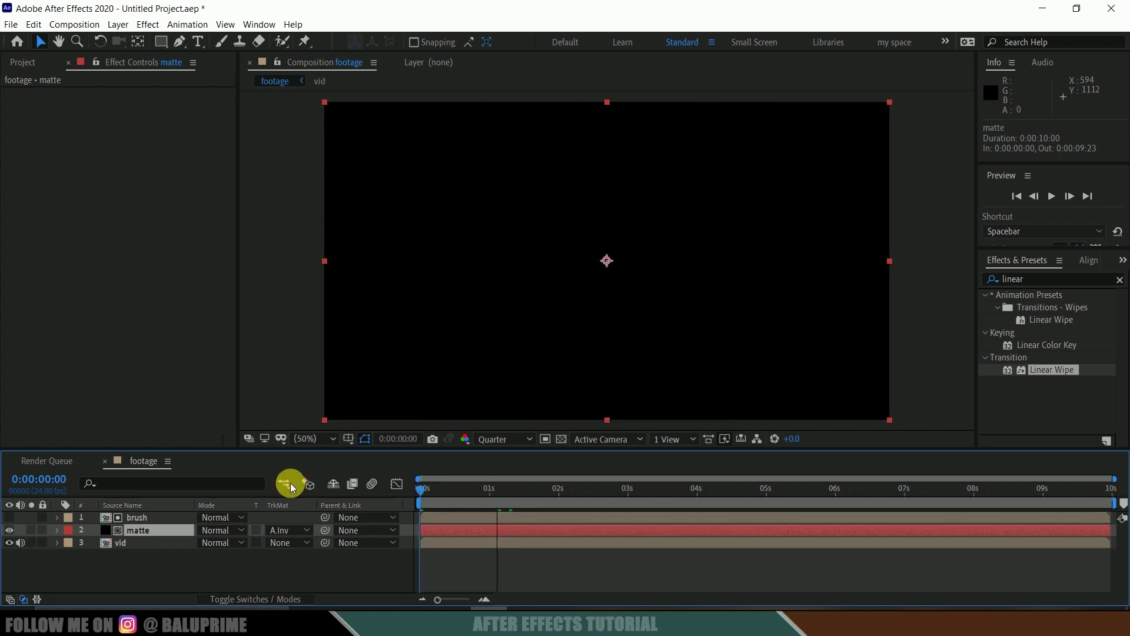
{"action": "key", "text": "space"}
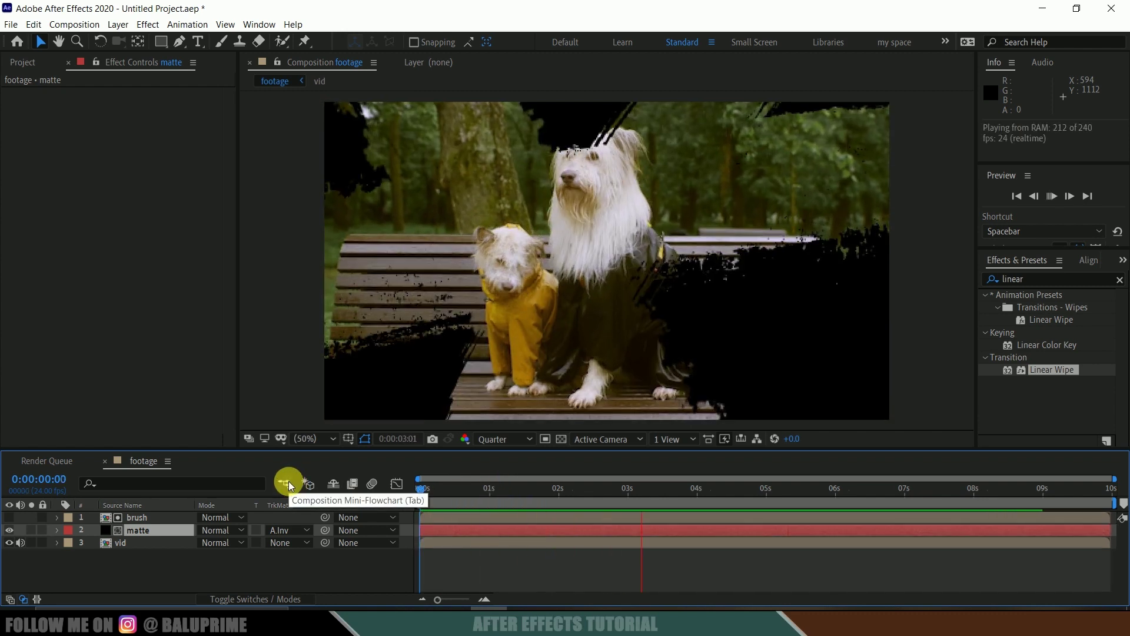
{"action": "key", "text": "space"}
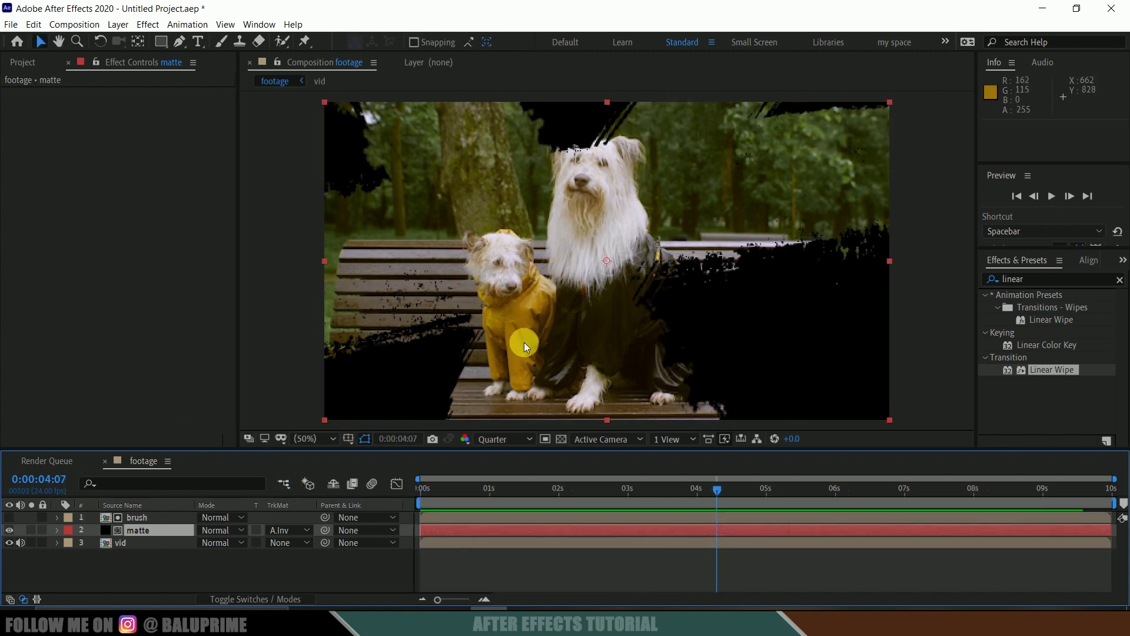
- Inside the brush pre-comp, shift 4.png right to position 1060, 540, then return to the footage comp
{"action": "left_click", "coordinate": [155, 517]}
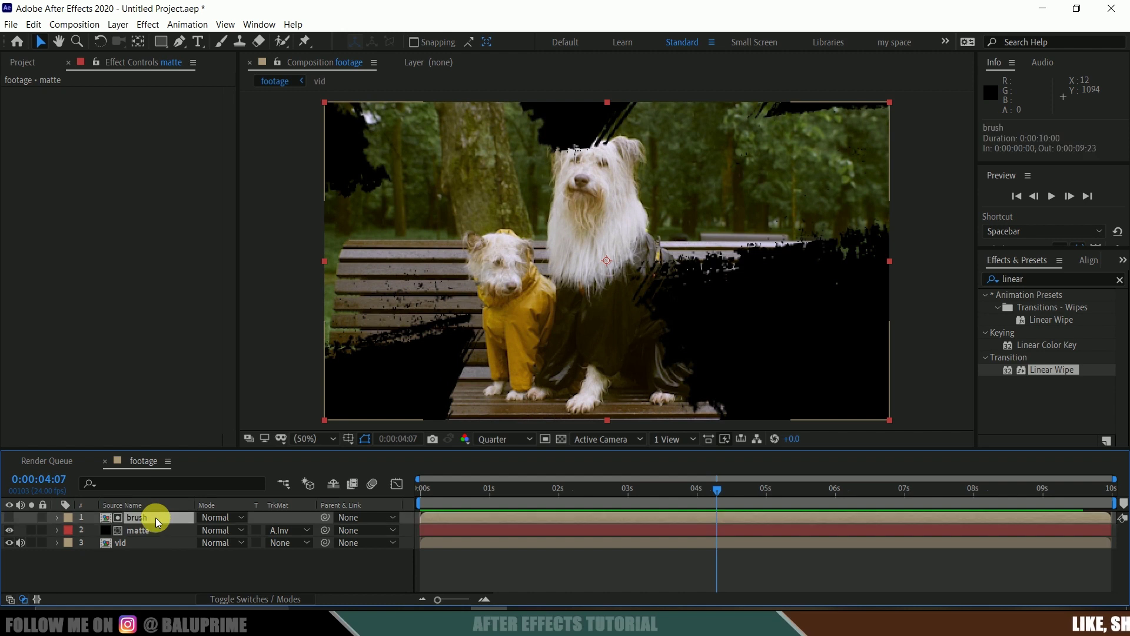
{"action": "double_click", "coordinate": [155, 517]}
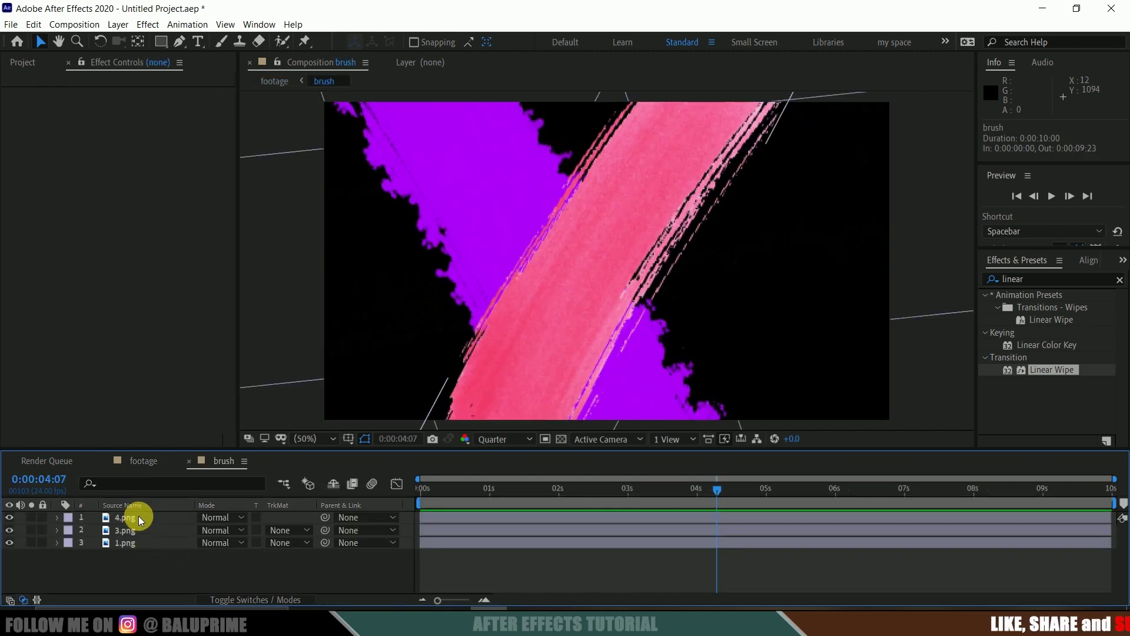
{"action": "left_click", "coordinate": [139, 517]}
{"action": "key", "text": "Right"}
{"action": "key", "text": "Right"}
{"action": "key", "text": "Right"}
{"action": "key", "text": "Right"}
{"action": "key", "text": "Right"}
{"action": "key", "text": "Right"}
{"action": "key", "text": "Right"}
{"action": "key", "text": "Right"}
{"action": "key", "text": "Right"}
{"action": "key", "text": "Right"}
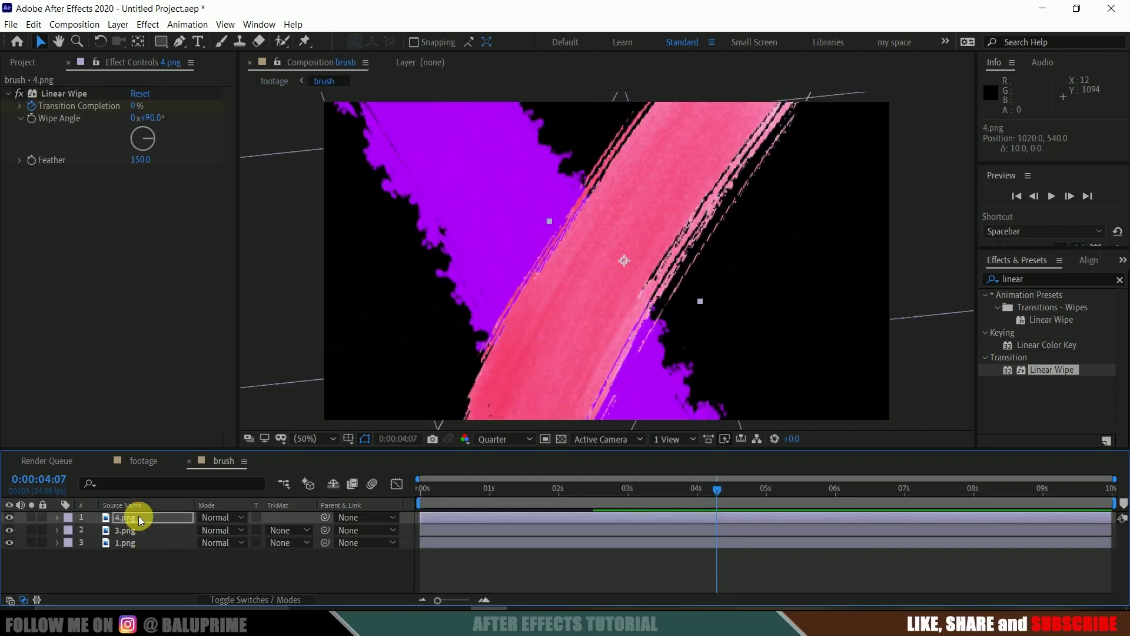
{"action": "key", "text": "shift+Right"}
{"action": "key", "text": "shift+Right"}
{"action": "key", "text": "shift+Right"}
{"action": "key", "text": "shift+Right"}
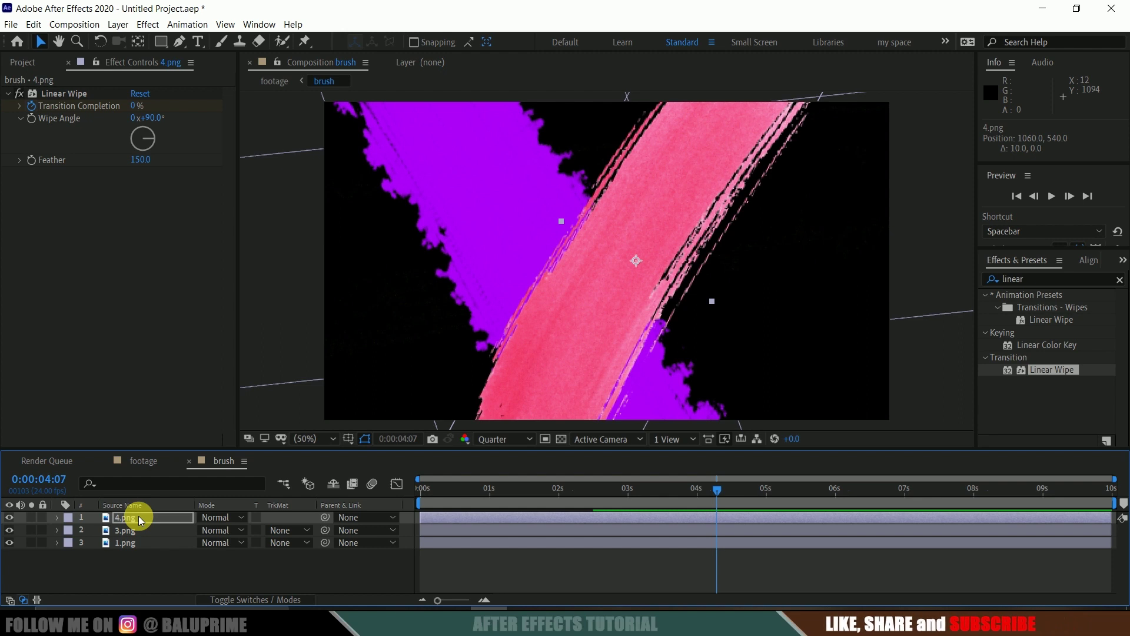
{"action": "left_click", "coordinate": [152, 460]}
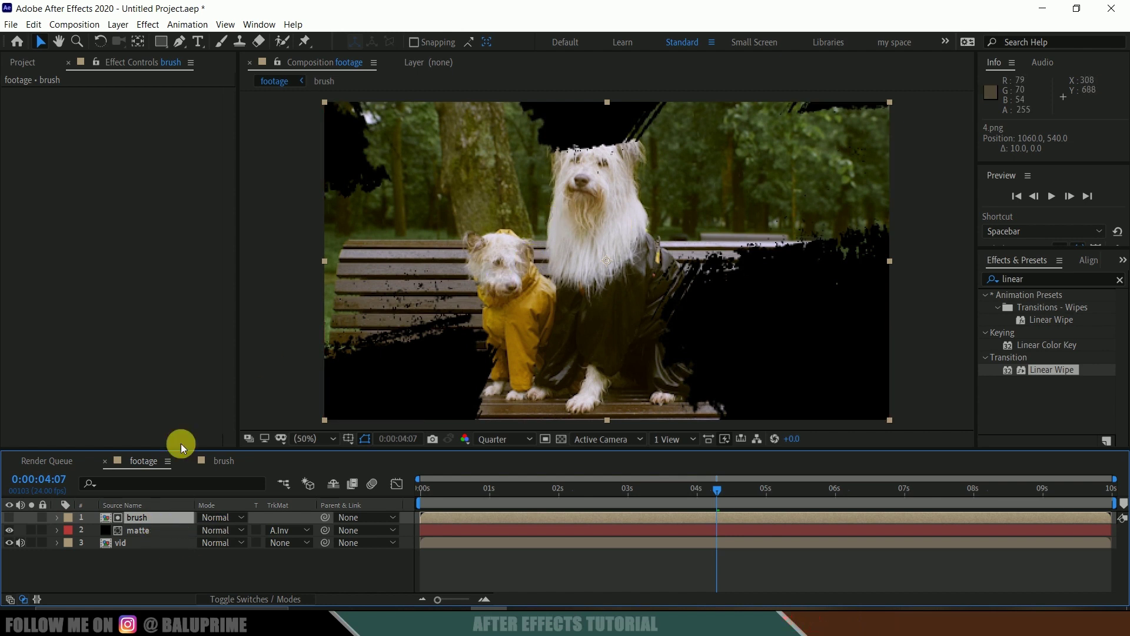
{"action": "left_click", "coordinate": [128, 543]}
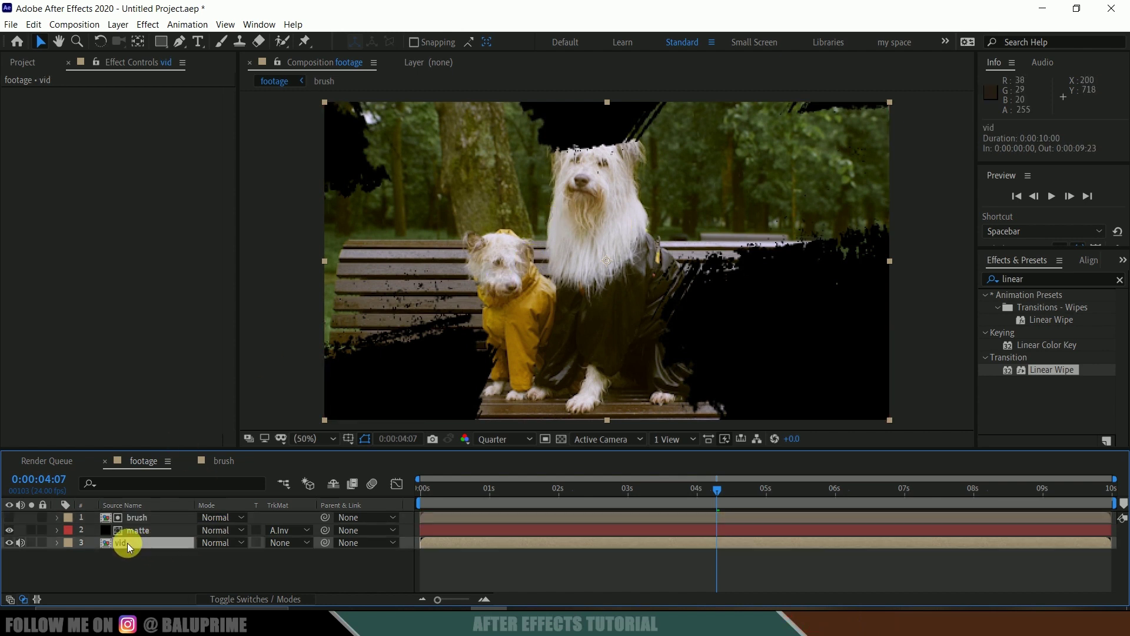
{"action": "double_click", "coordinate": [128, 543]}
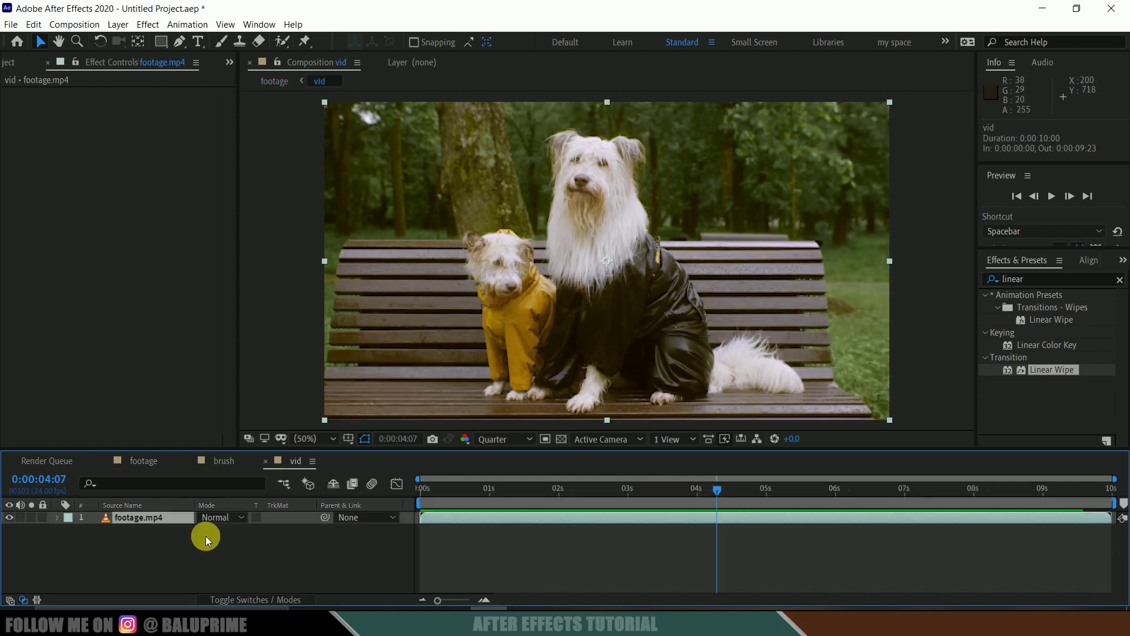
{"action": "left_click", "coordinate": [143, 461]}
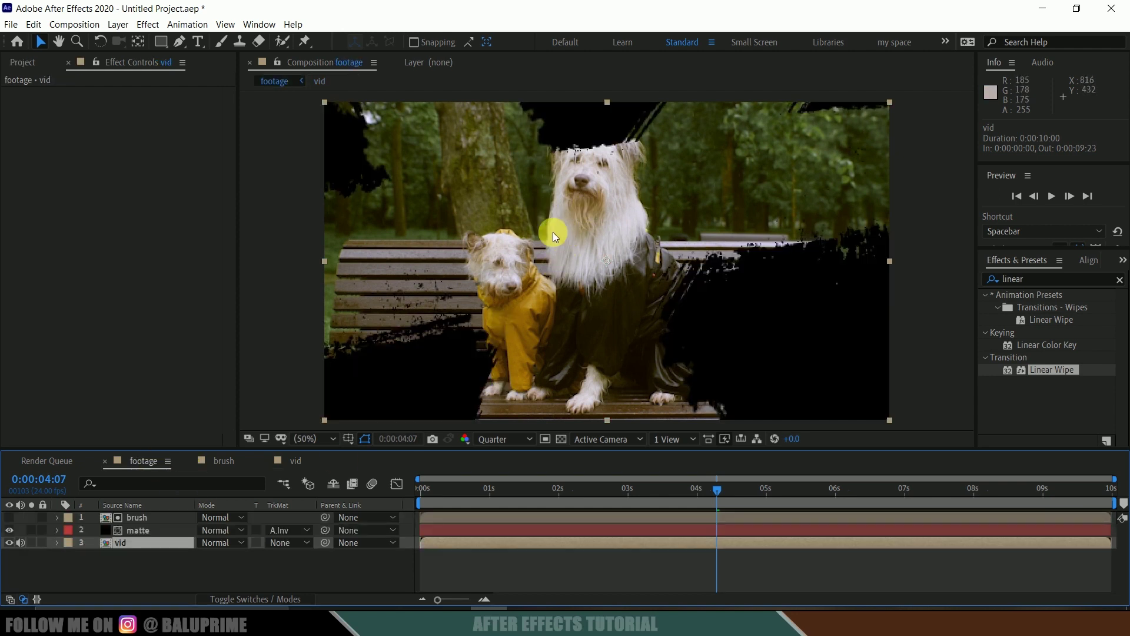
{"action": "key", "text": "space"}
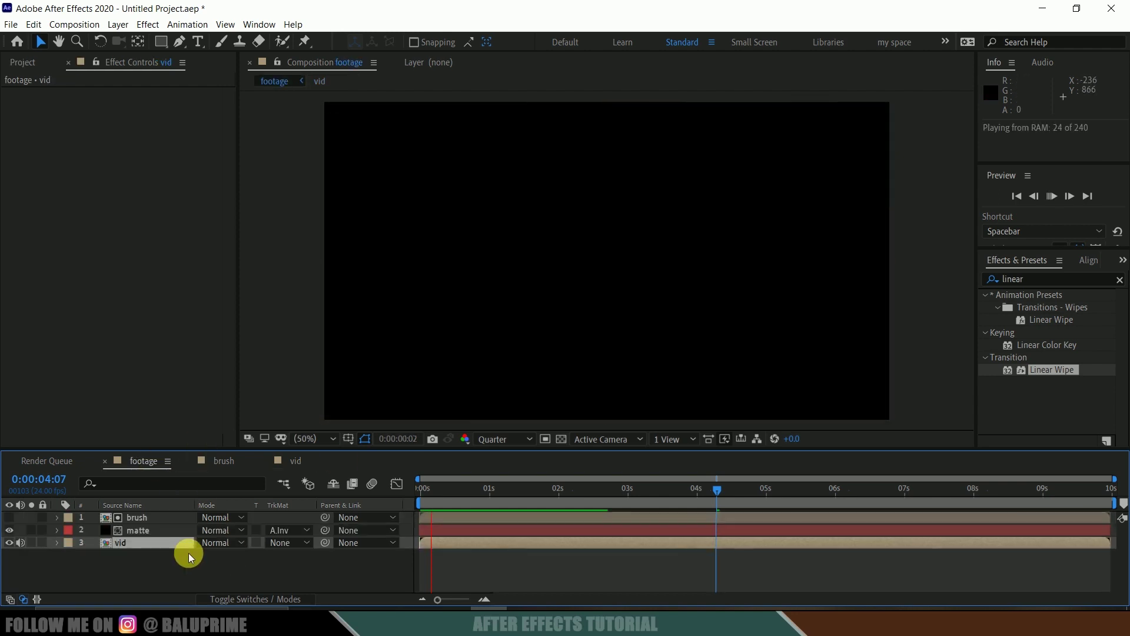